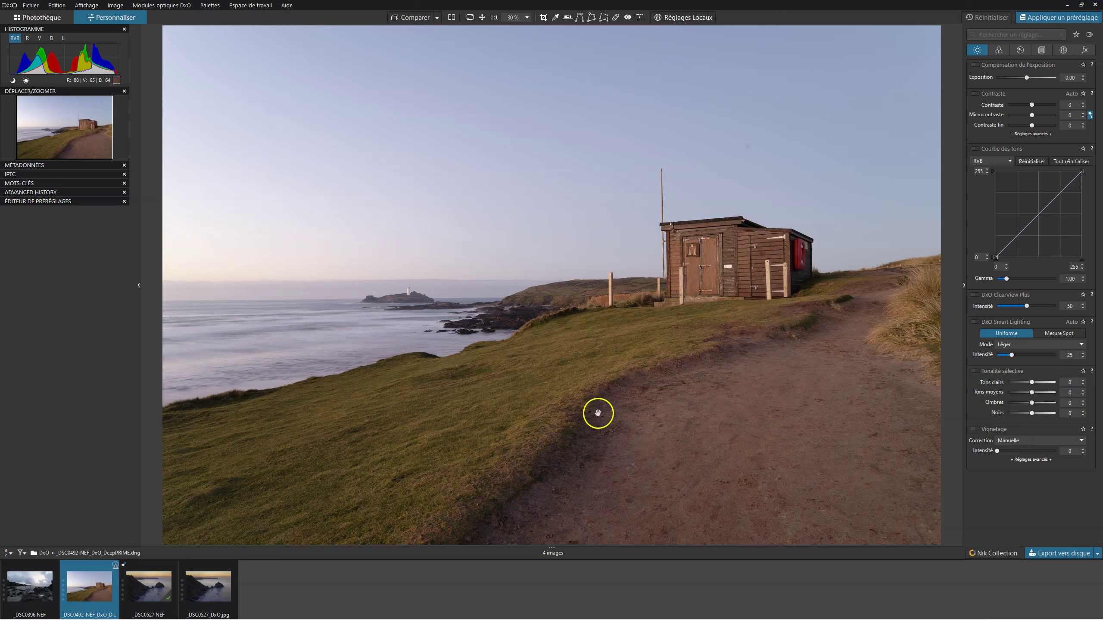
Step: Hide the image browser and set the Tonalité sélective highlights (Tons clairs) to -27
drag(550, 546, 557, 594)
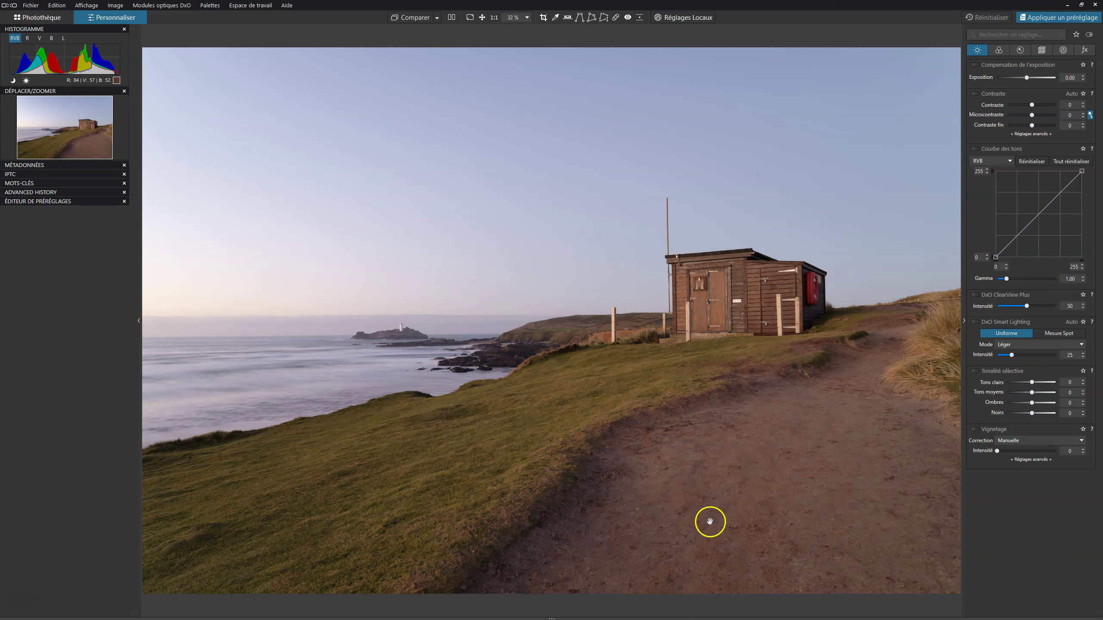
drag(1032, 382, 1026, 382)
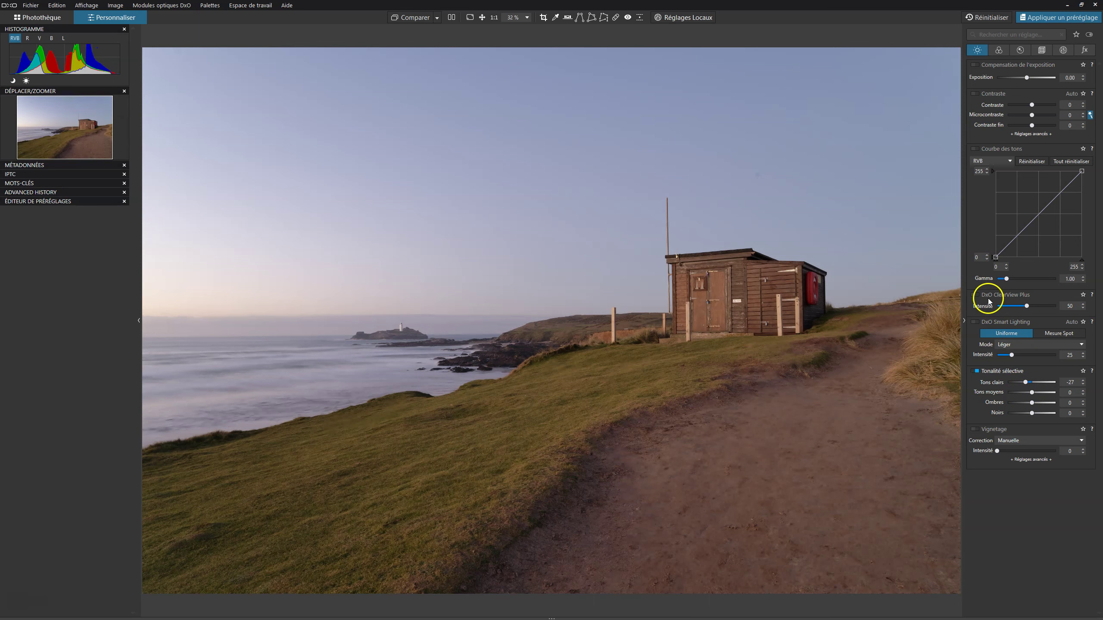
Step: Enable DxO ClearView Plus and set its intensity to 27
click(976, 296)
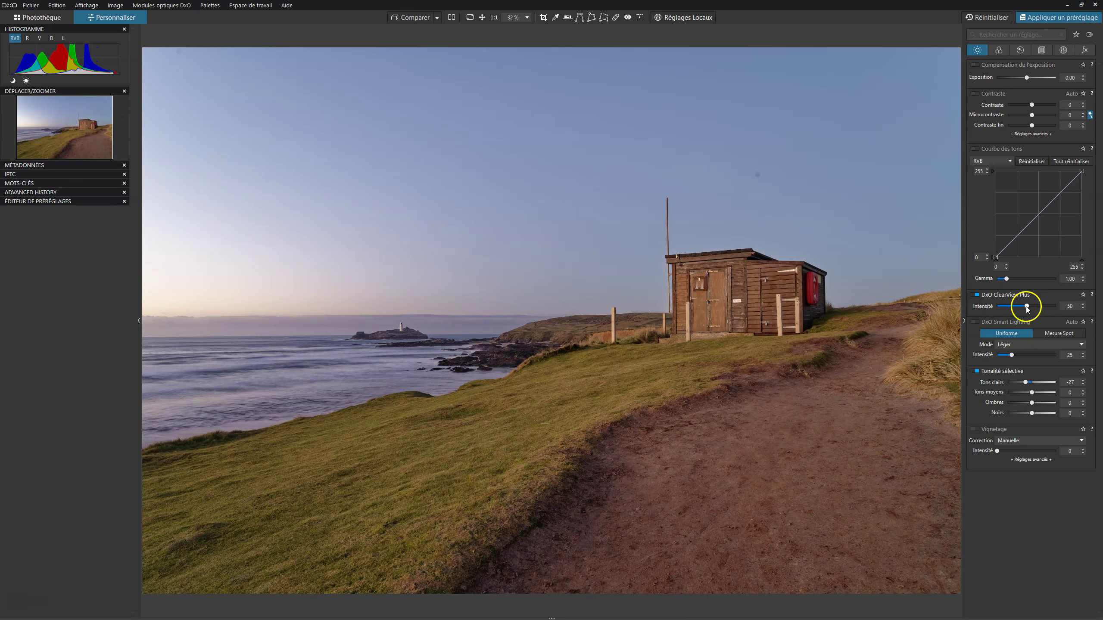
drag(1027, 307, 1012, 307)
click(1013, 333)
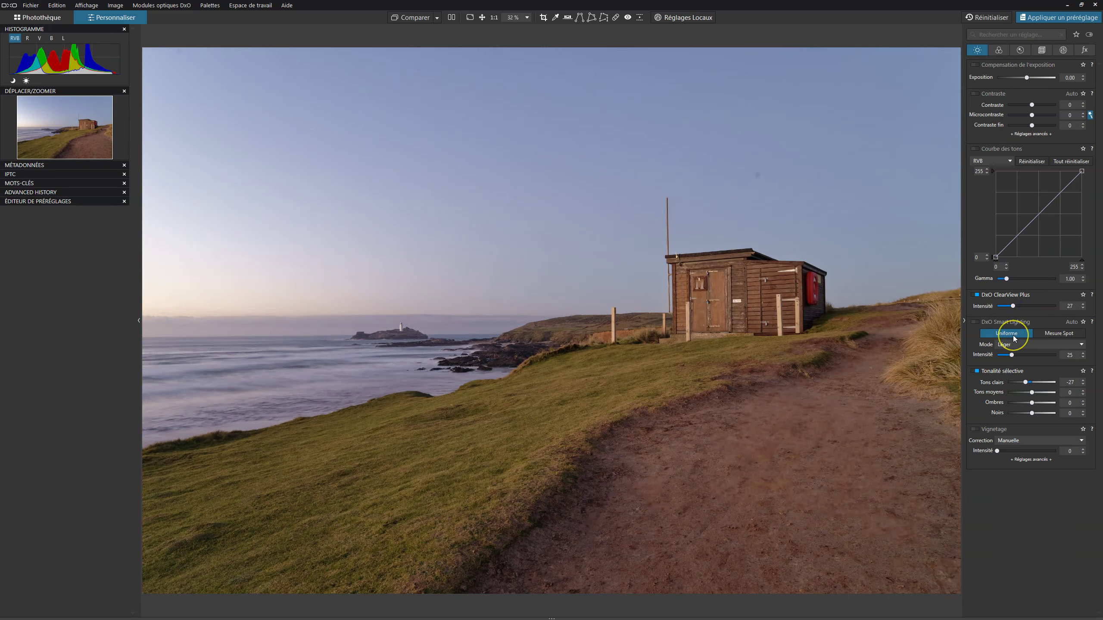
Step: Remove the dust spots in the sky with the Repair tool (Réparer)
click(616, 18)
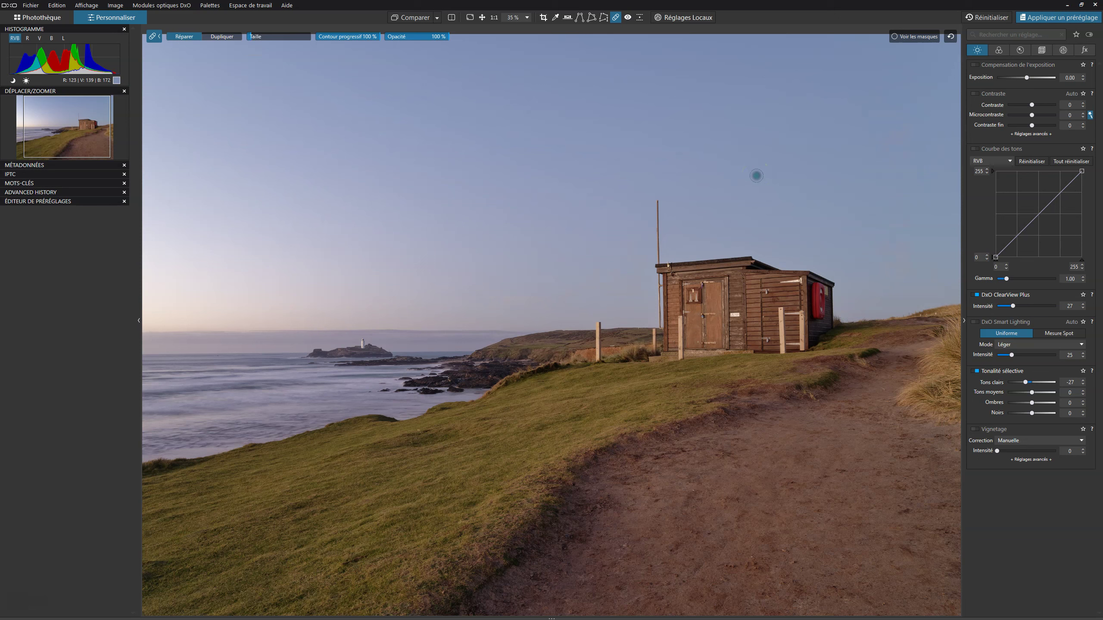
click(446, 143)
scroll(233, 134, down, 1)
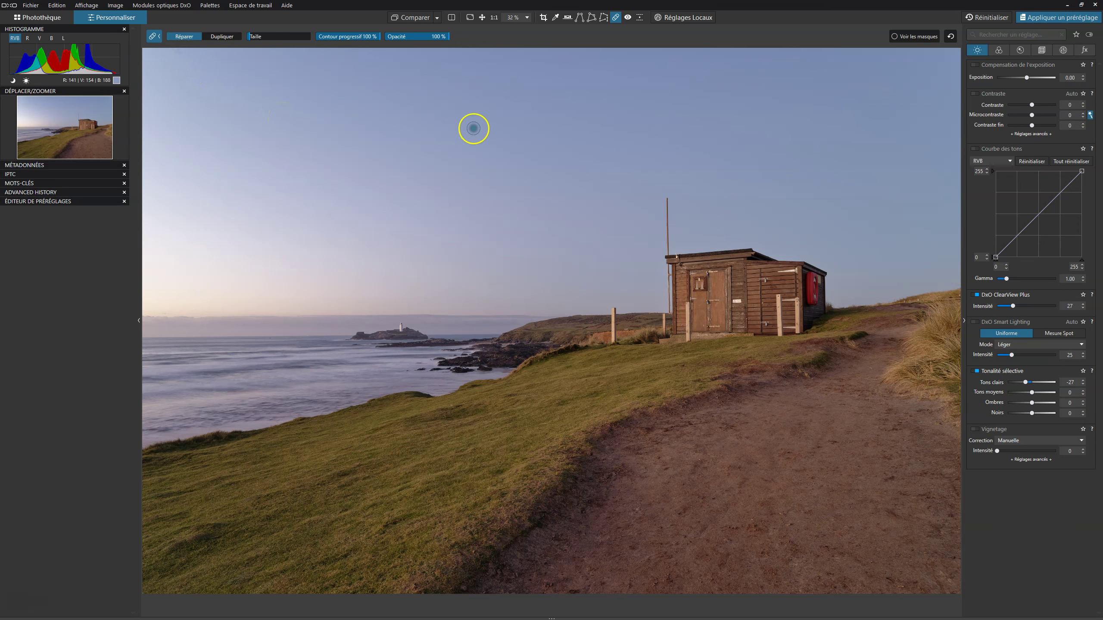
click(615, 17)
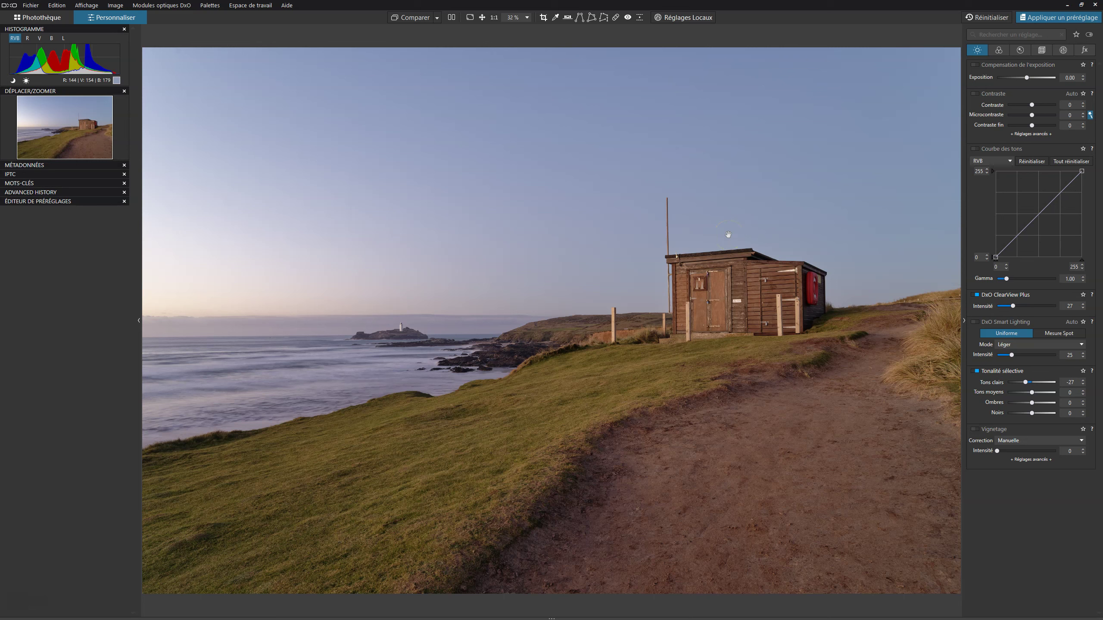
Step: Set the RAW white balance by sampling the white lighthouse with the picker, reaching temperature 5072 and tint -25
click(999, 50)
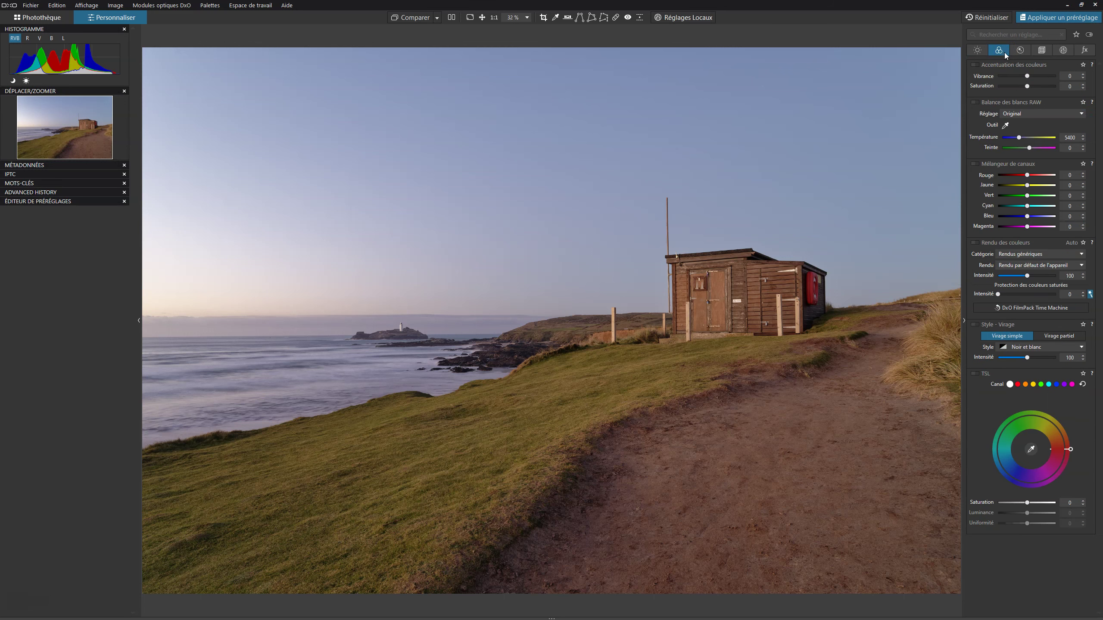
click(1006, 127)
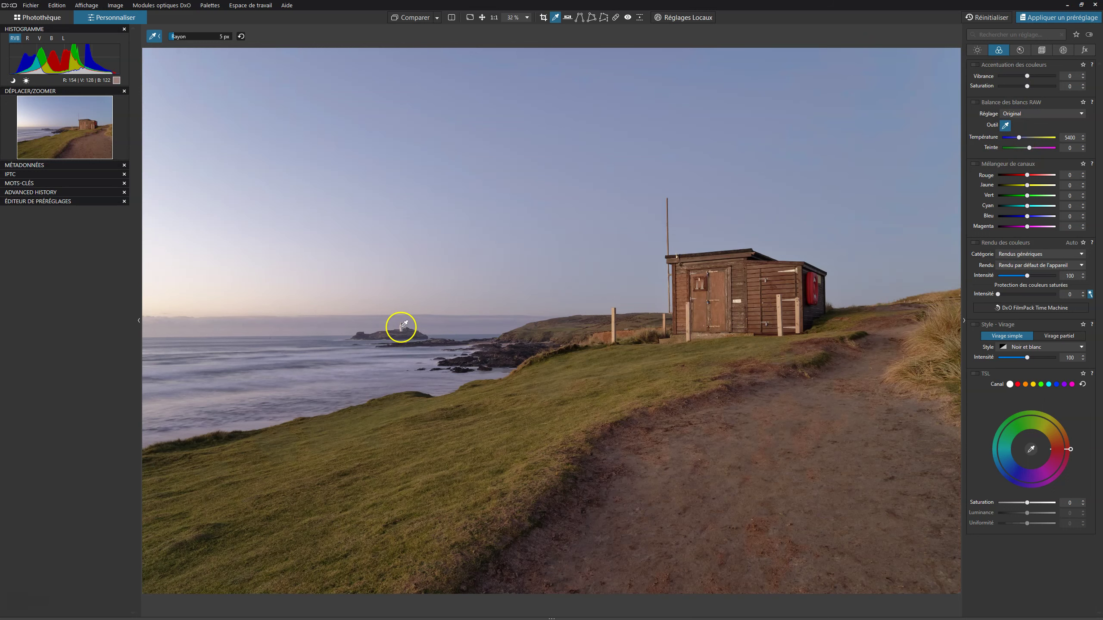
click(399, 333)
scroll(399, 334, up, 5)
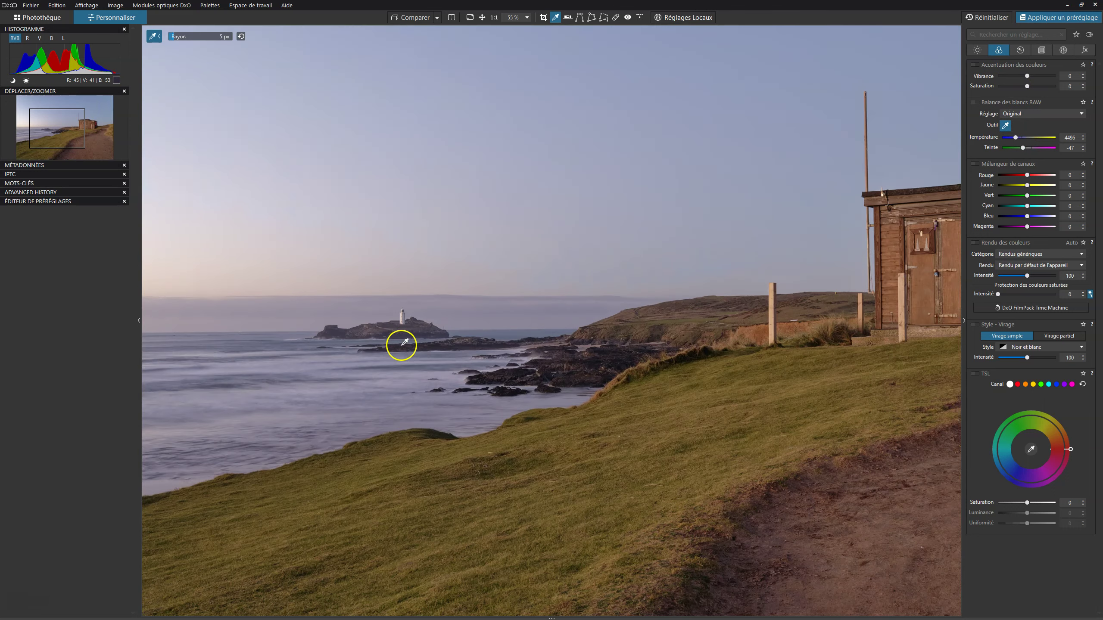
click(404, 285)
scroll(566, 296, down, 5)
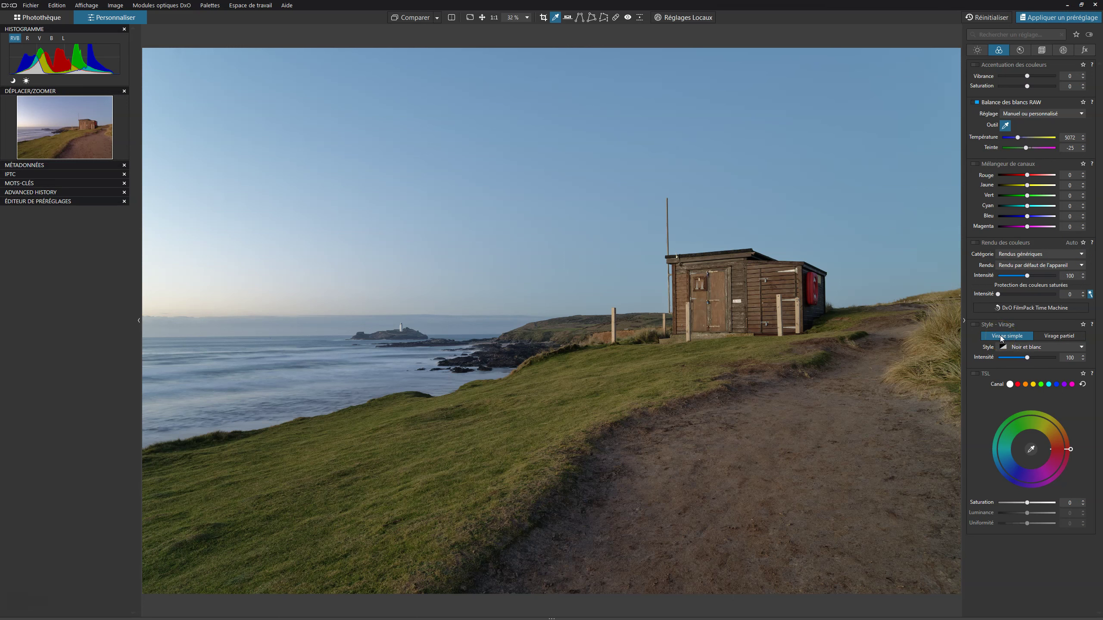
Step: Enable Style - Virage with simple toning and the Noir et blanc style, toggling it to compare with the color image
click(975, 325)
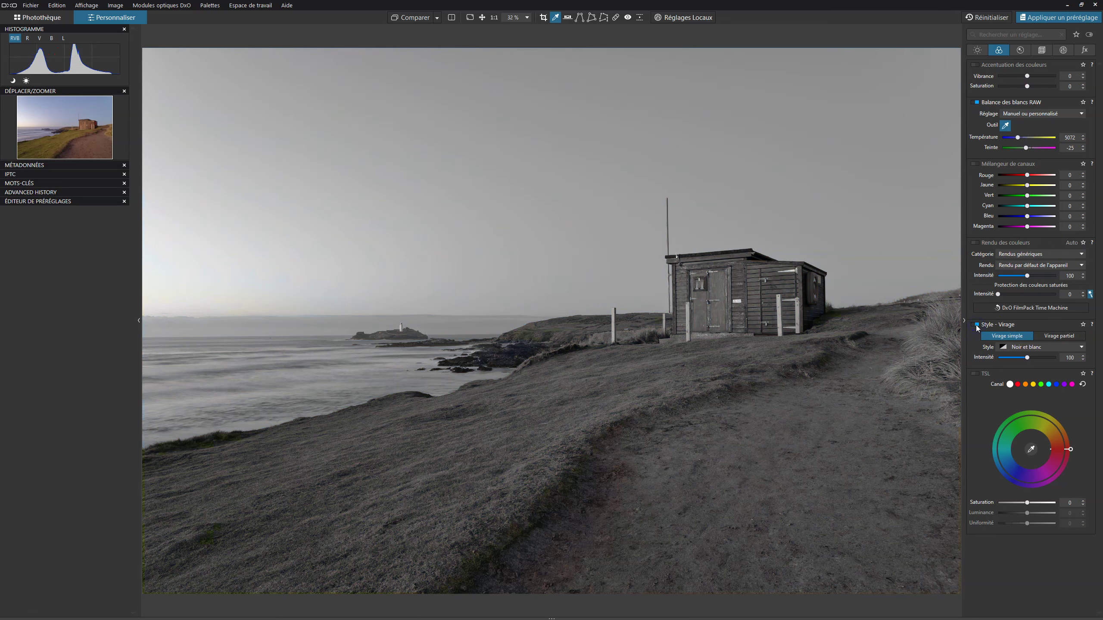
click(975, 325)
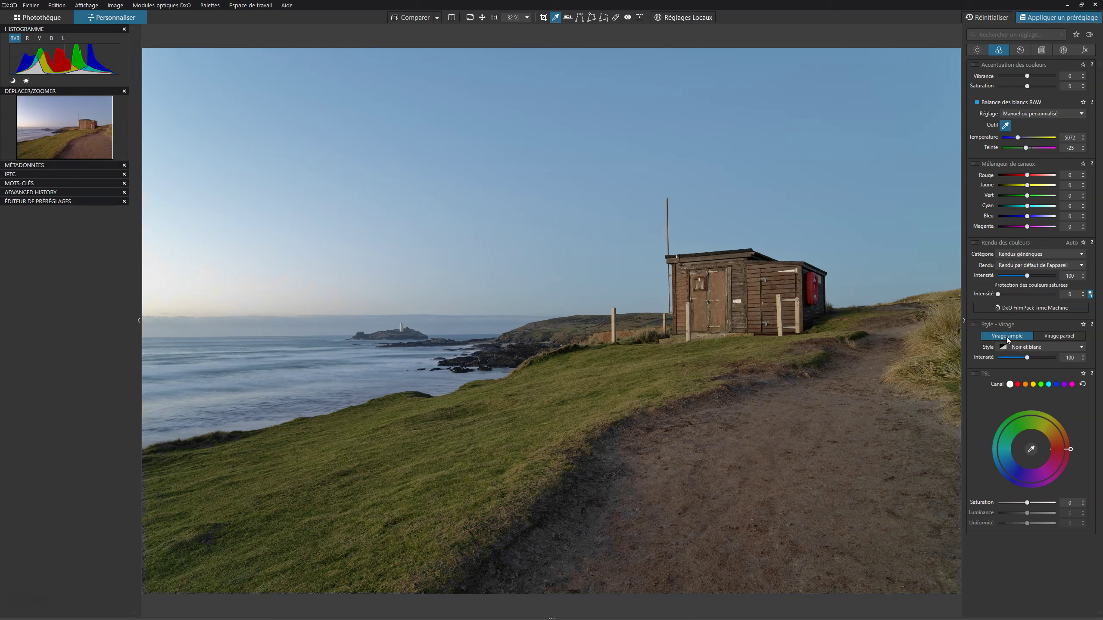
click(1007, 337)
click(1007, 338)
click(1007, 338)
click(975, 325)
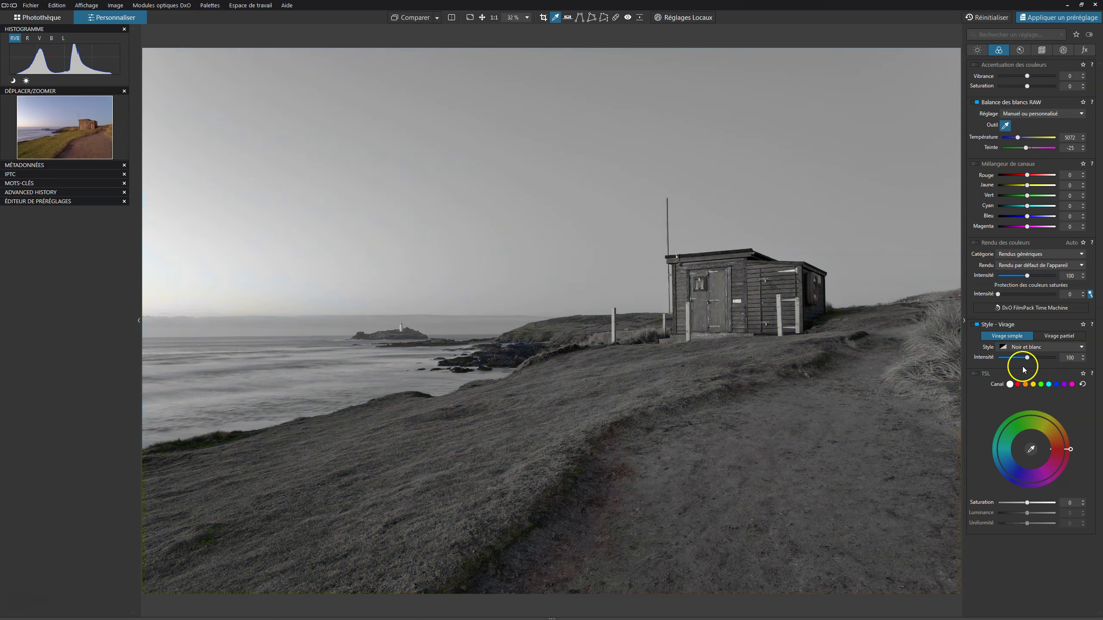
Step: Try the Noir et blanc toning at intensities 0, 200 and 71, returning it to 100 between trials
drag(1026, 357, 995, 359)
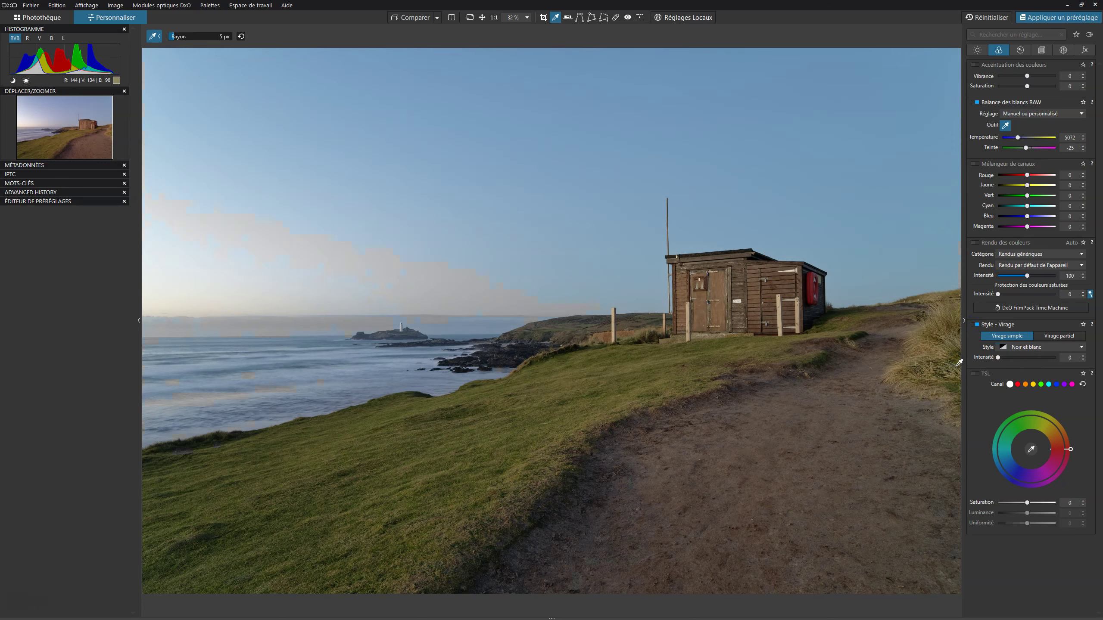
drag(998, 358, 1030, 359)
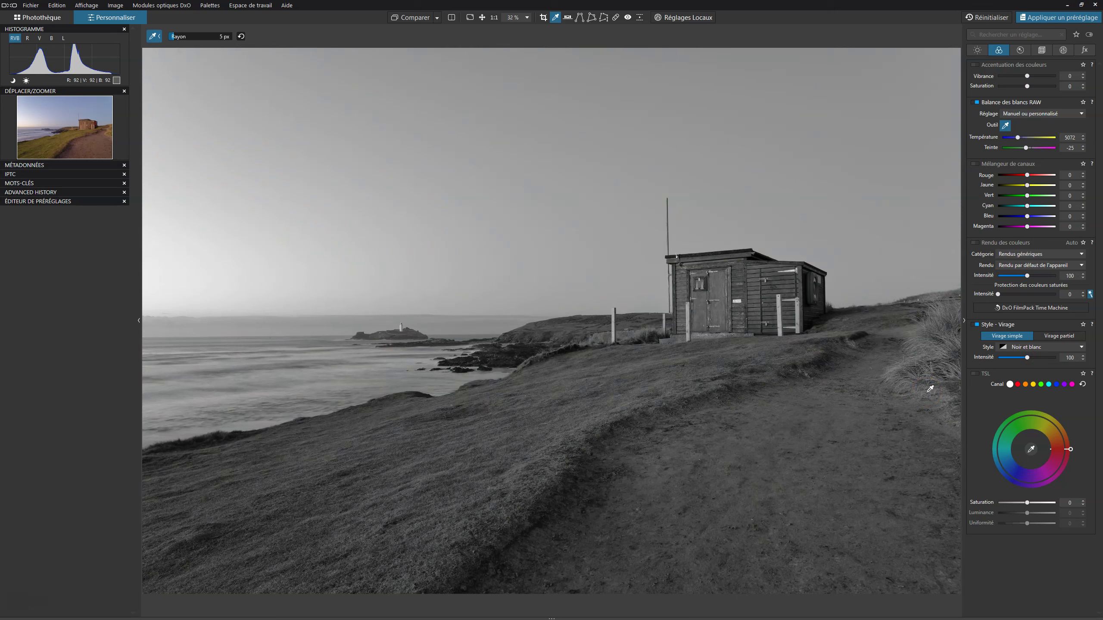
click(1083, 365)
click(1037, 349)
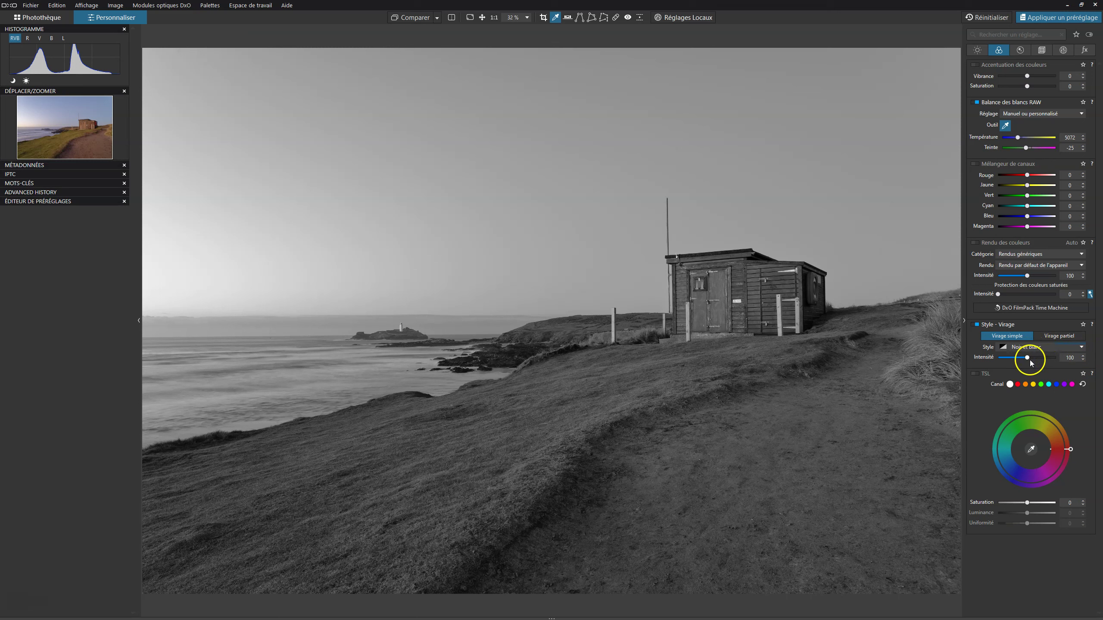
drag(1028, 361, 1061, 358)
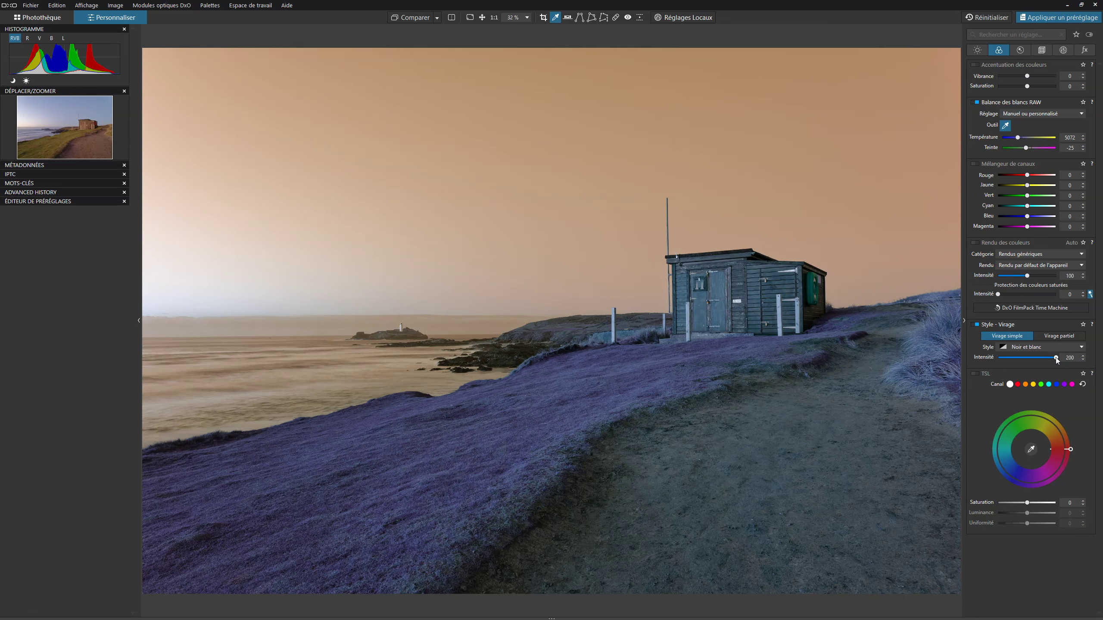
drag(1055, 357, 1028, 374)
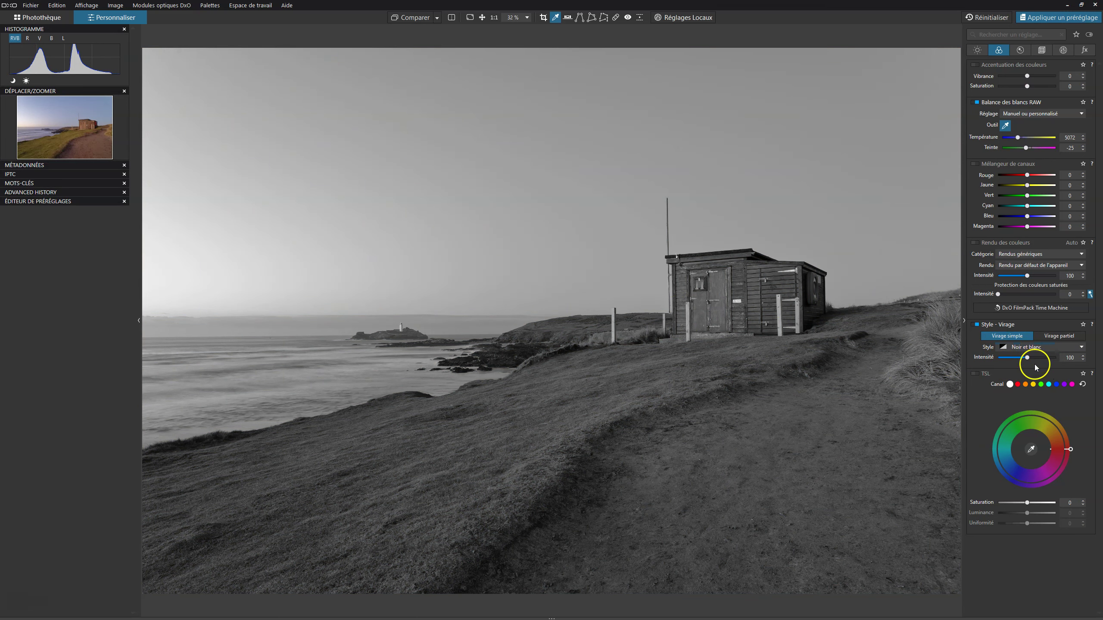
mouse_move(1022, 357)
mouse_down()
mouse_move(1006, 359)
mouse_move(1018, 358)
mouse_up()
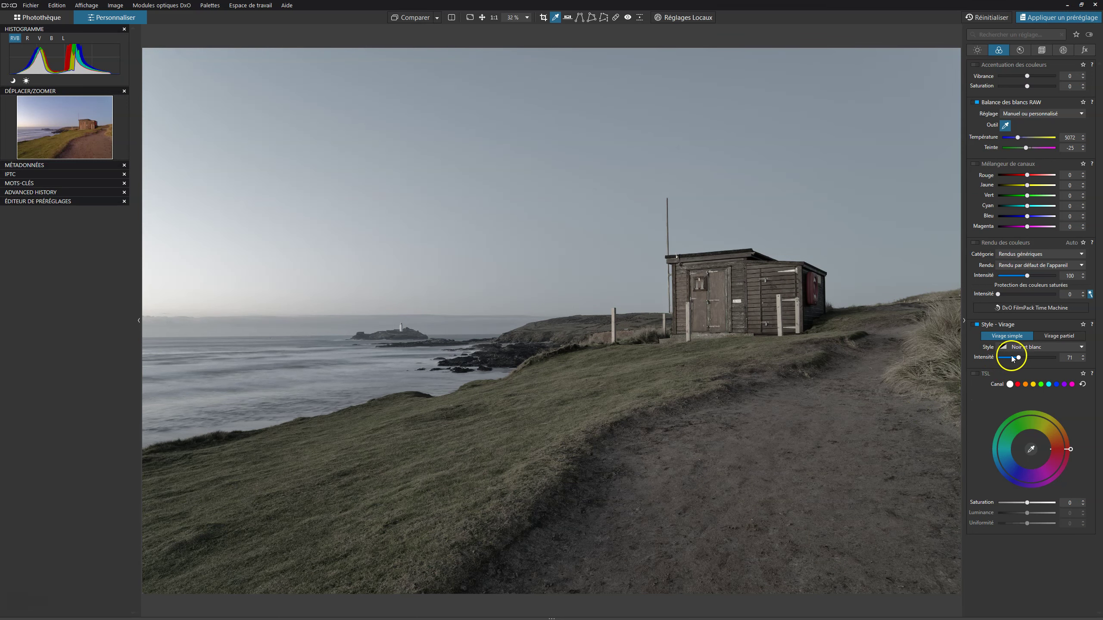
mouse_move(1019, 357)
mouse_down()
mouse_move(1059, 358)
mouse_move(1058, 389)
mouse_move(1056, 360)
mouse_move(1031, 363)
mouse_up()
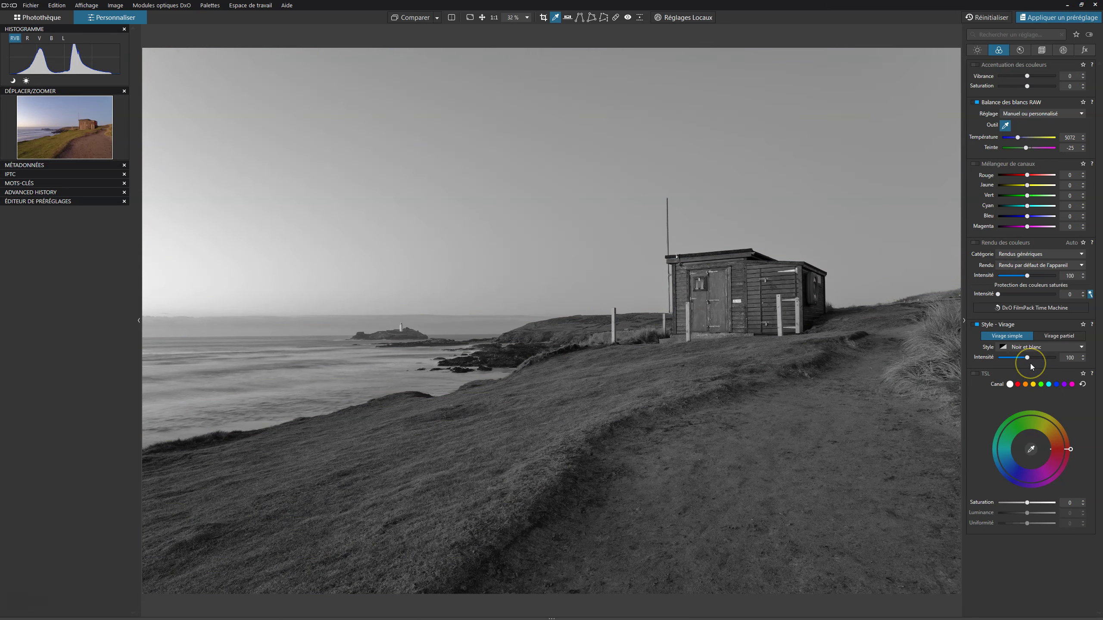
Step: Switch the toning style to Paysage and toggle the correction off and on to compare
click(1030, 347)
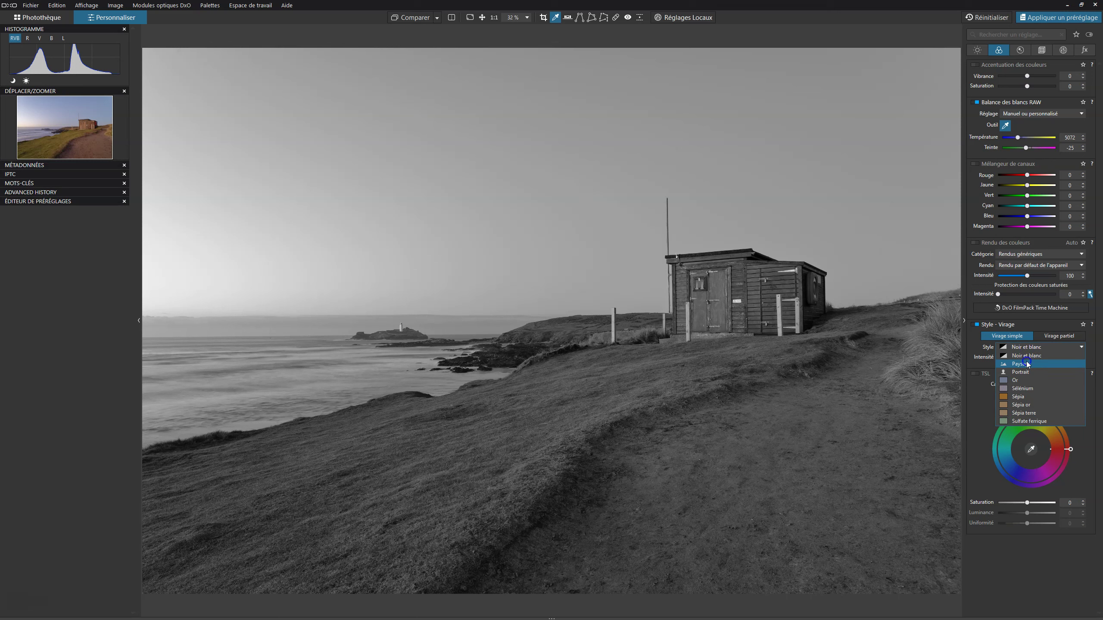
click(1027, 363)
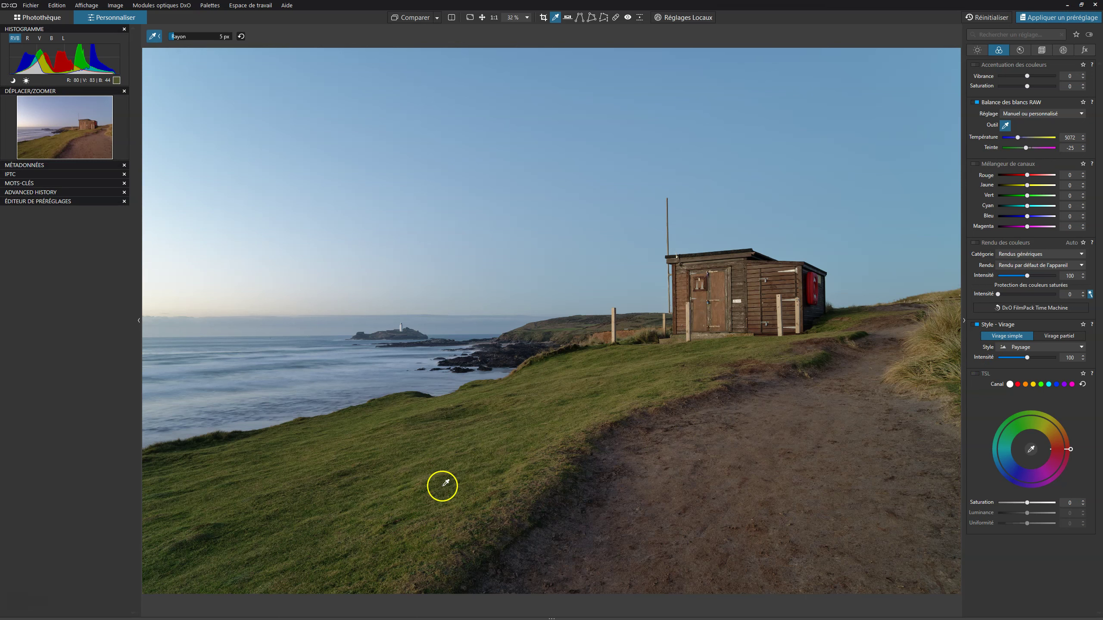
click(976, 325)
click(975, 325)
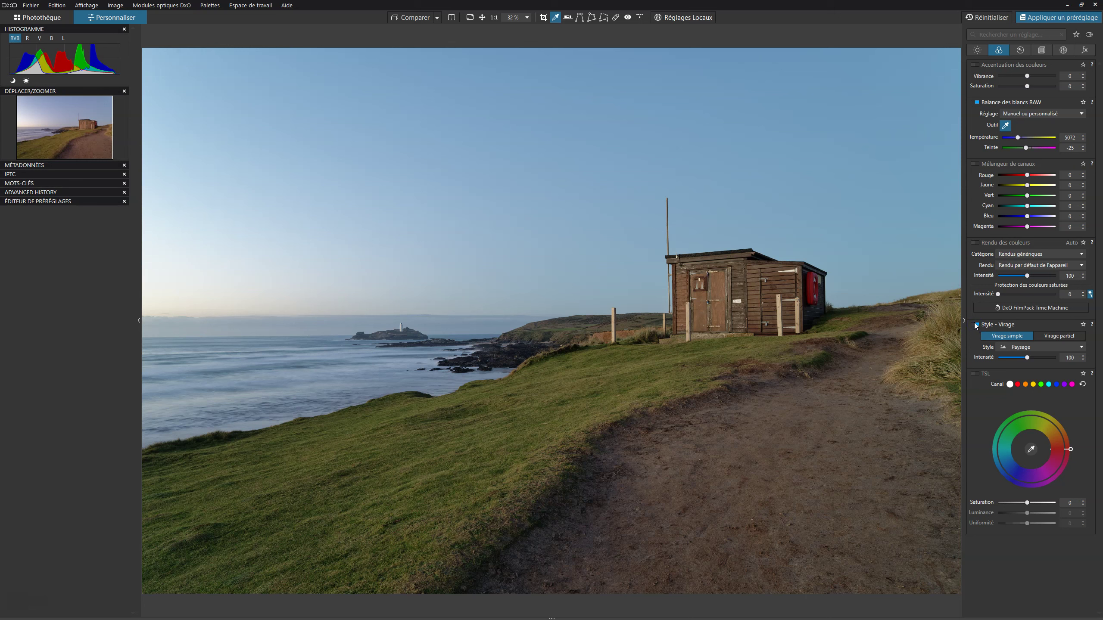
Step: Preview the Or, Sélénium and Sépia toning styles on the photo
click(1015, 347)
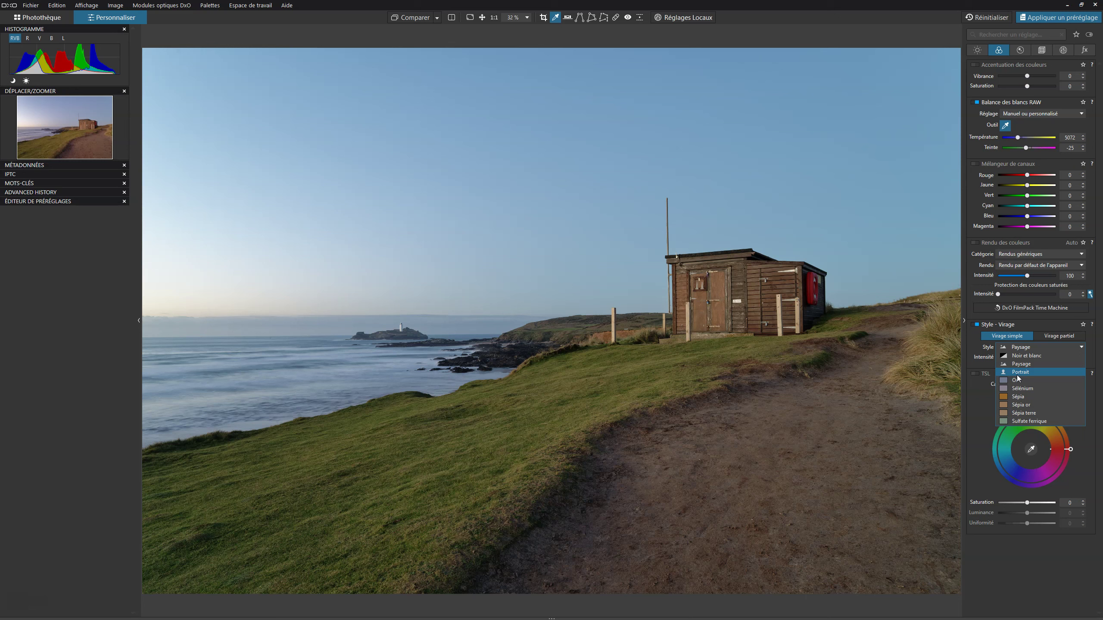
click(1024, 383)
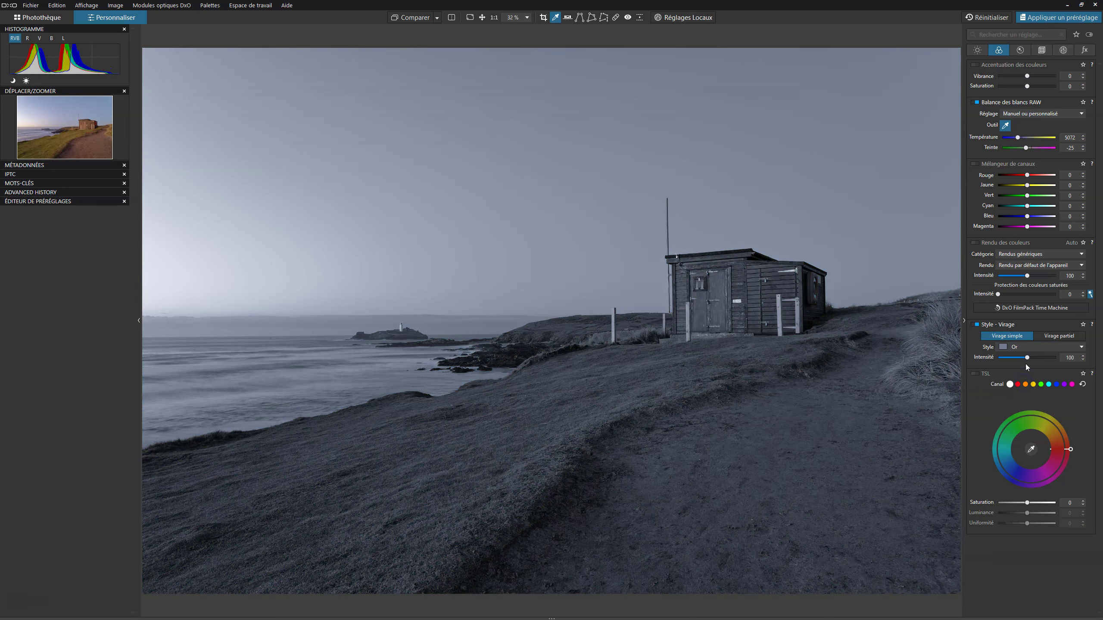
click(1020, 347)
click(1018, 390)
click(1022, 347)
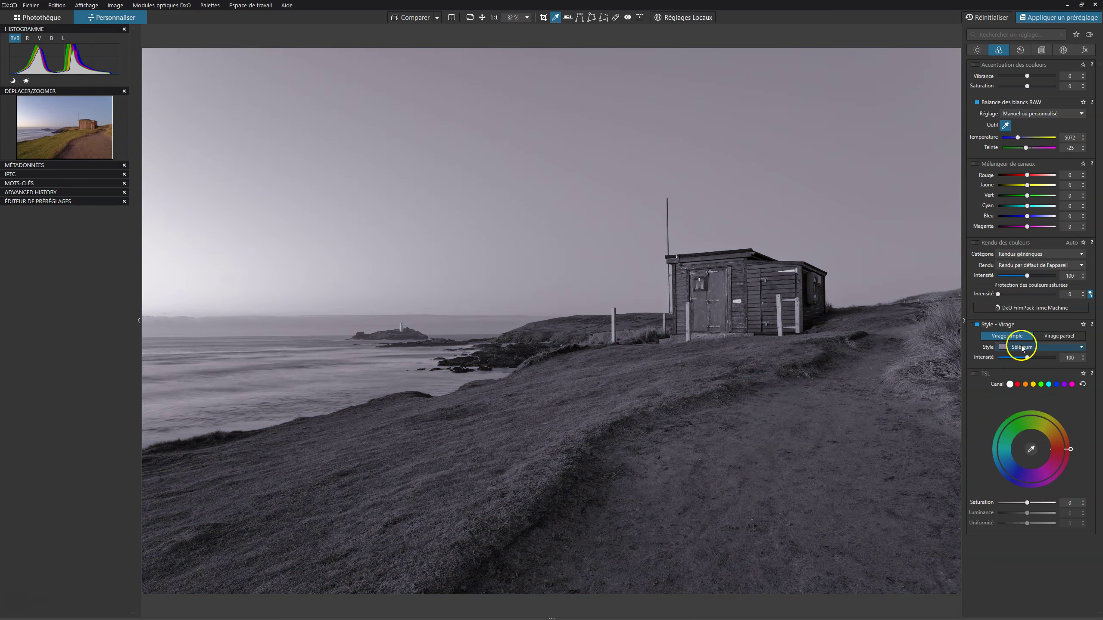
click(1024, 382)
click(1020, 397)
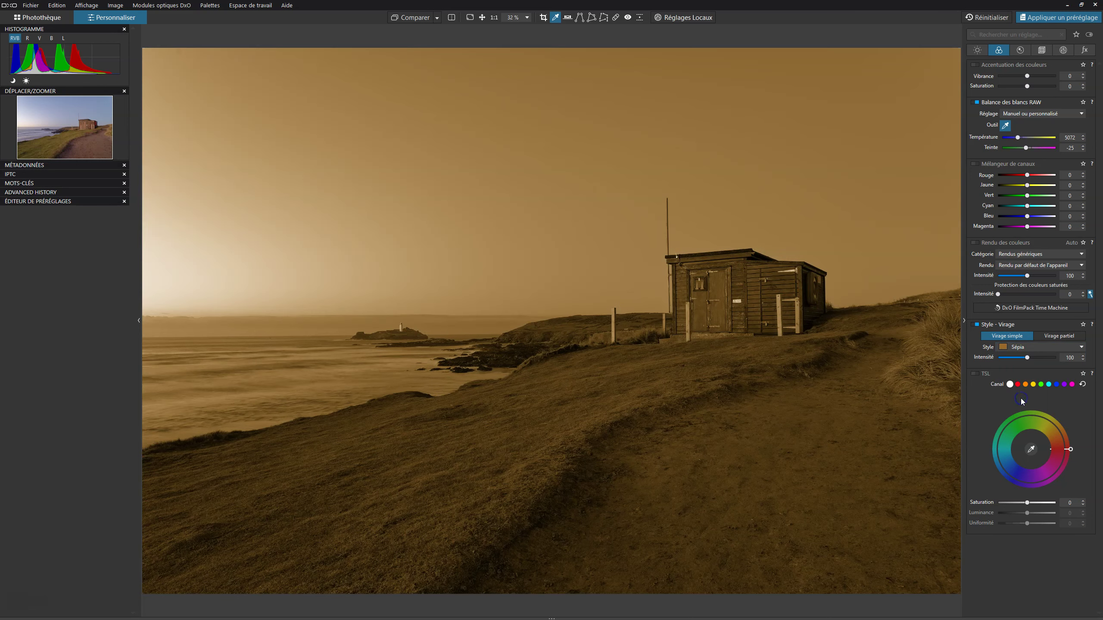
Step: Preview the Sépia or, Sépia terre and Sulfate ferrique toning styles on the photo
click(1026, 352)
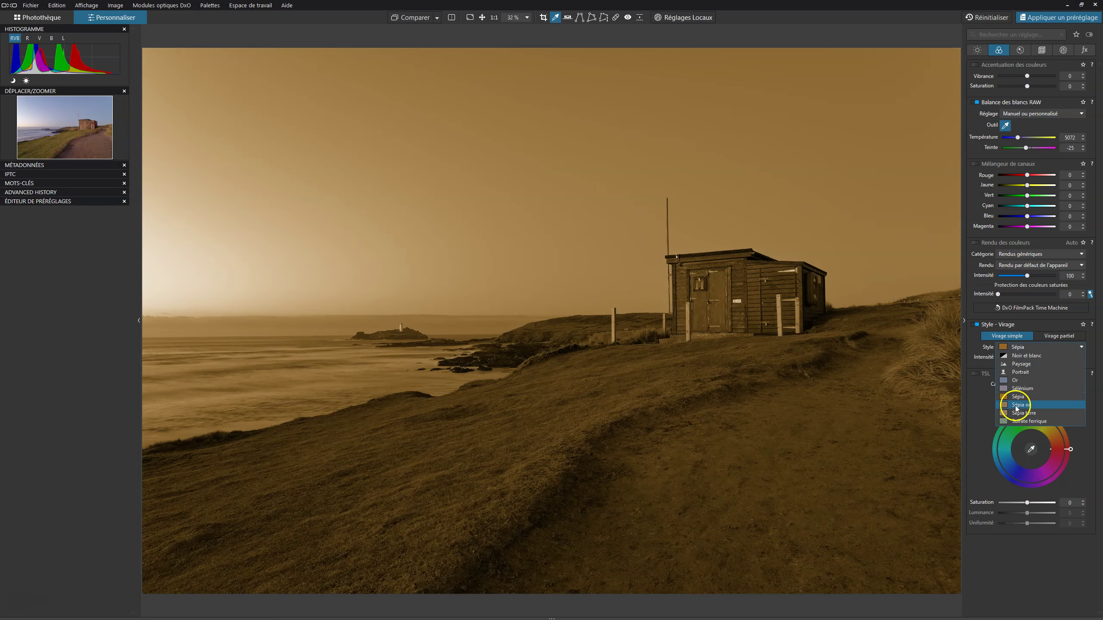
click(1014, 404)
click(1011, 348)
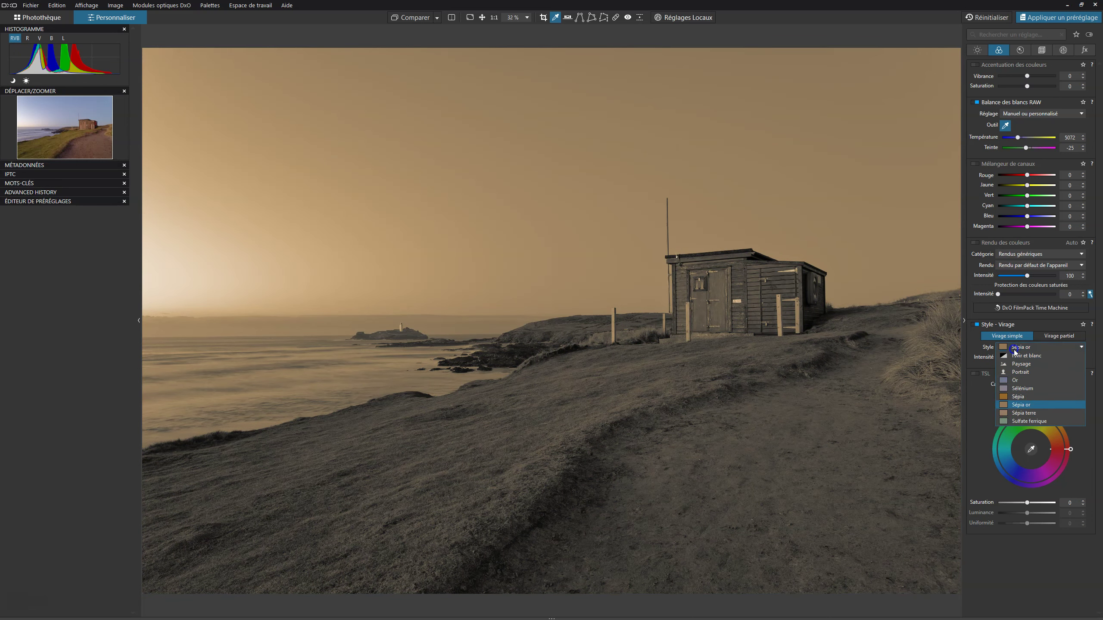
click(1015, 413)
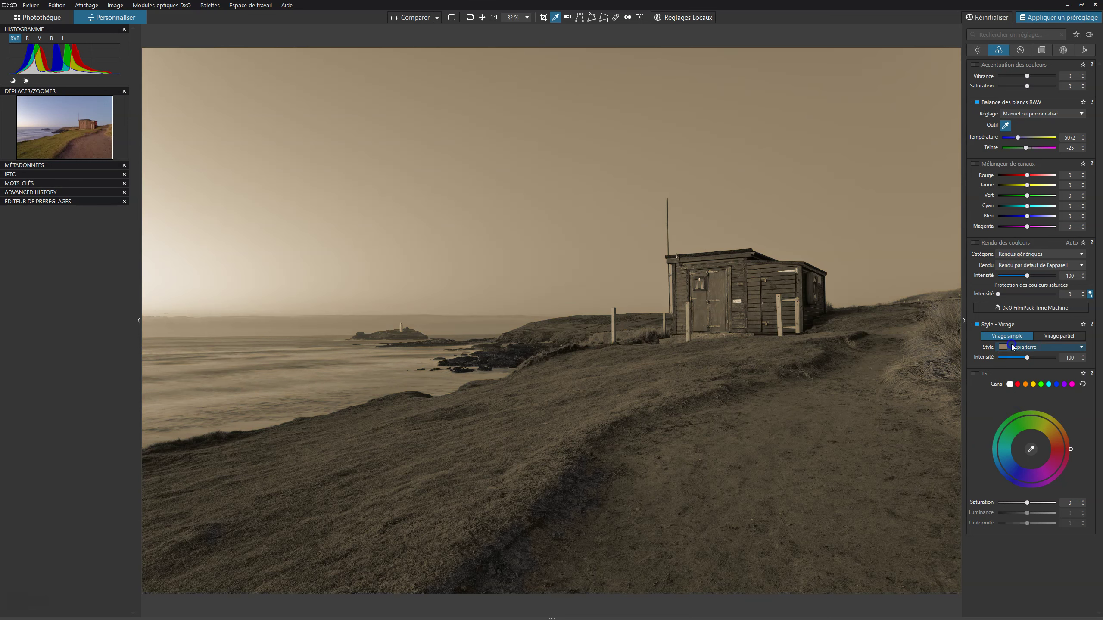
click(1011, 347)
click(1015, 422)
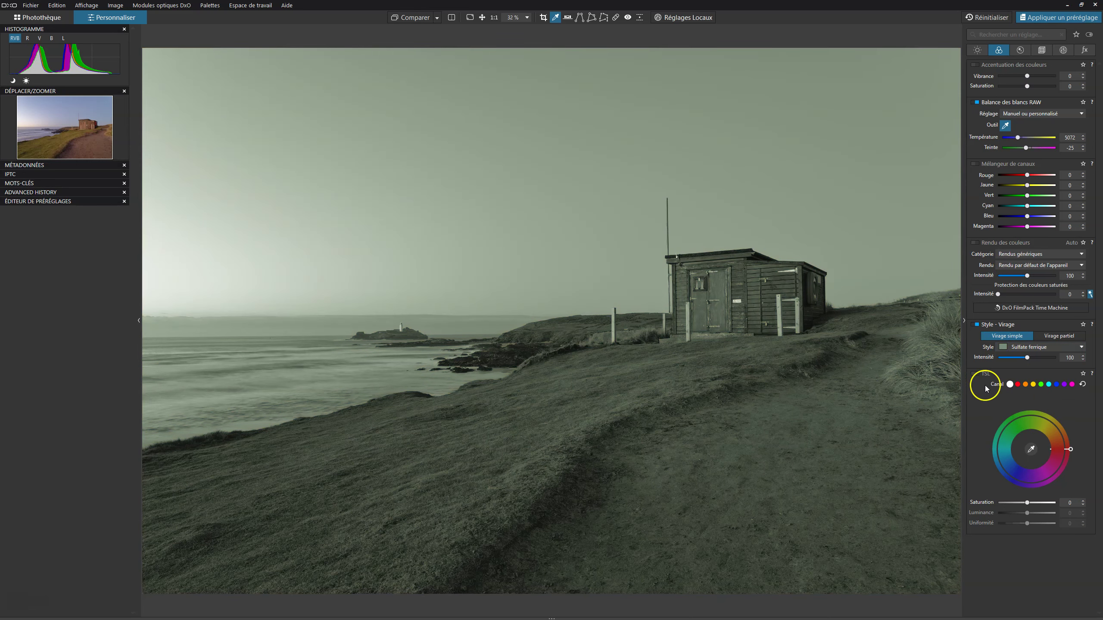
Step: Reduce the toning intensity to 44 and apply the Or style
mouse_move(1025, 358)
mouse_down()
mouse_move(975, 357)
mouse_move(1010, 358)
mouse_up()
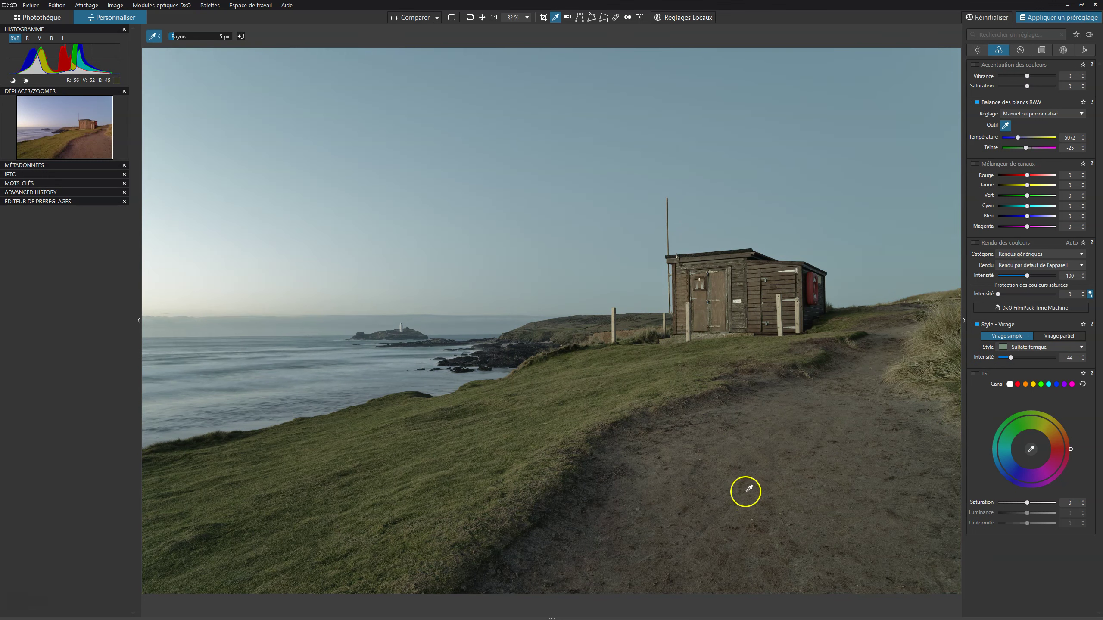
click(1021, 352)
click(1023, 385)
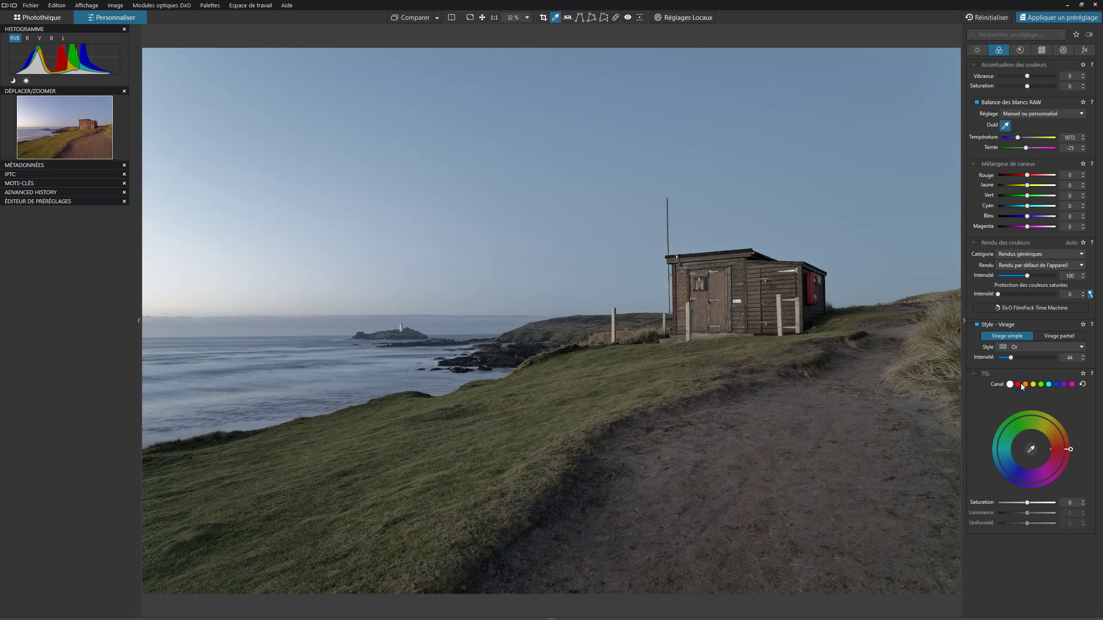
Step: Preview the Sélénium toning style, raising its intensity to about 59 and finally to 100
click(1018, 351)
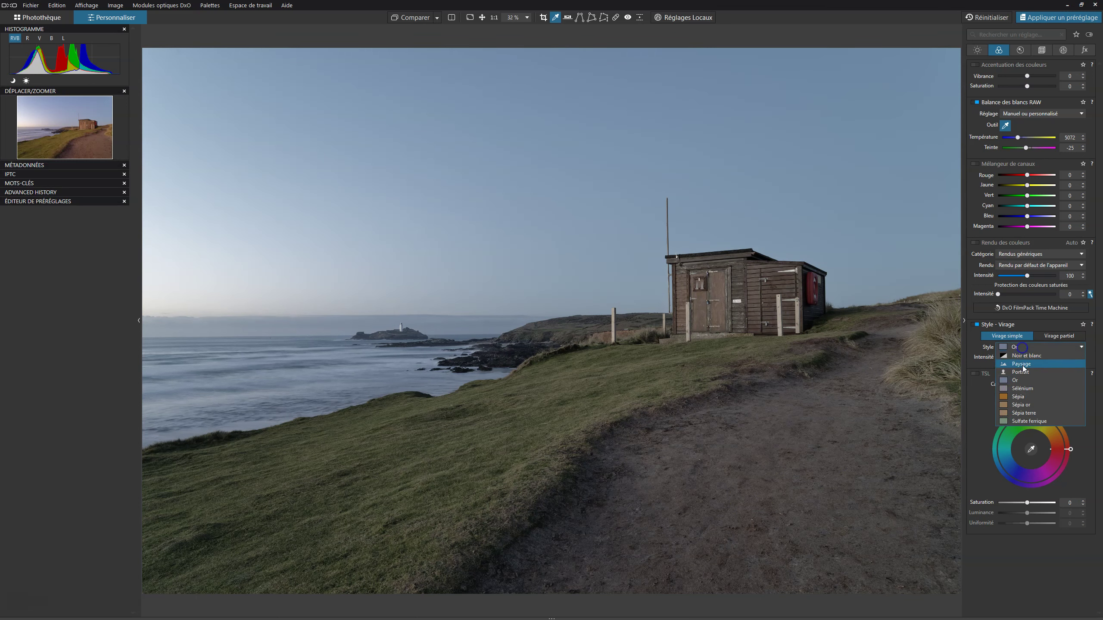
click(1021, 391)
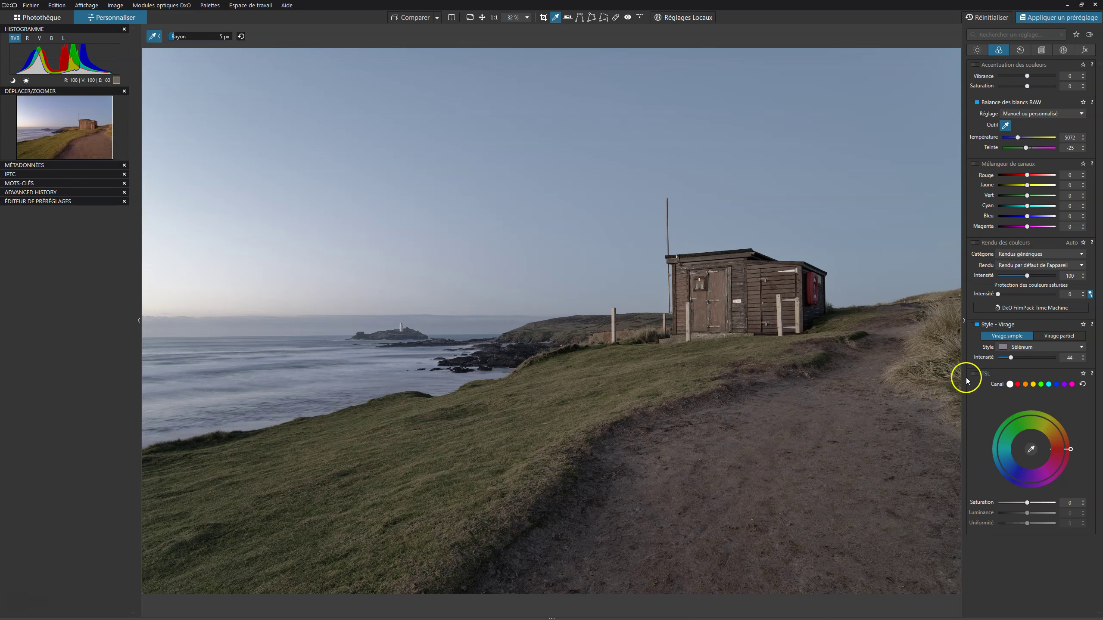
drag(1011, 359, 1016, 360)
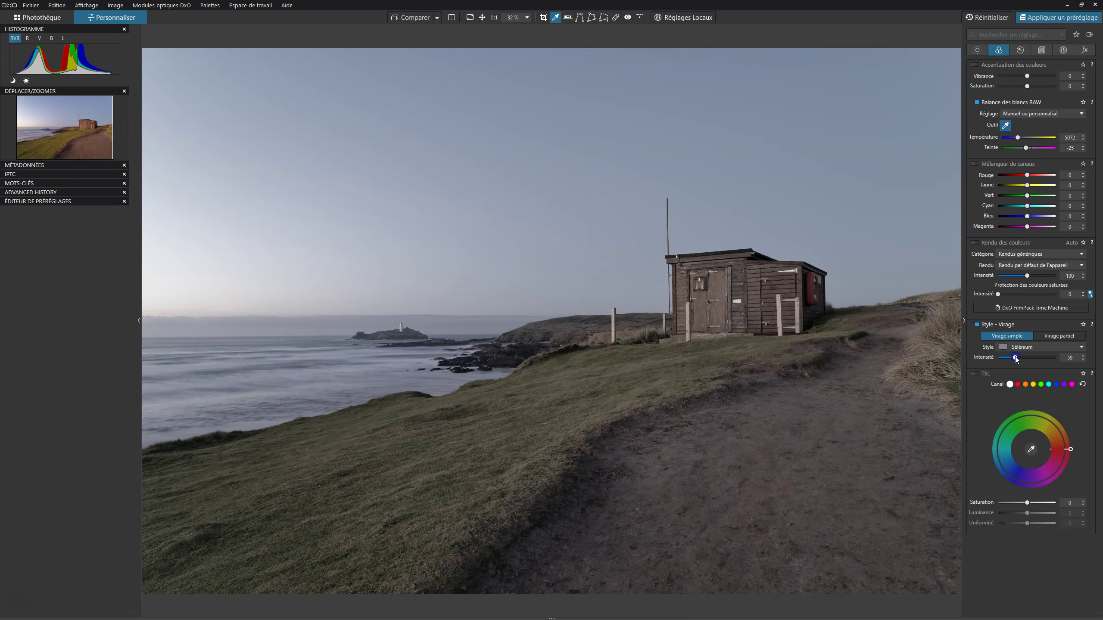
click(1035, 357)
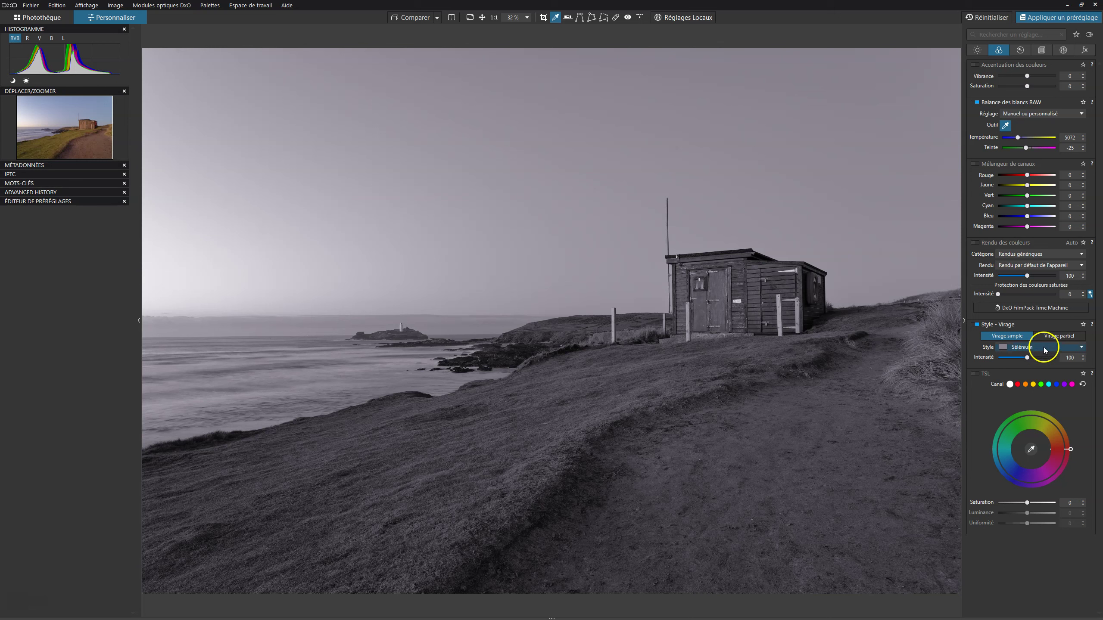
click(1027, 347)
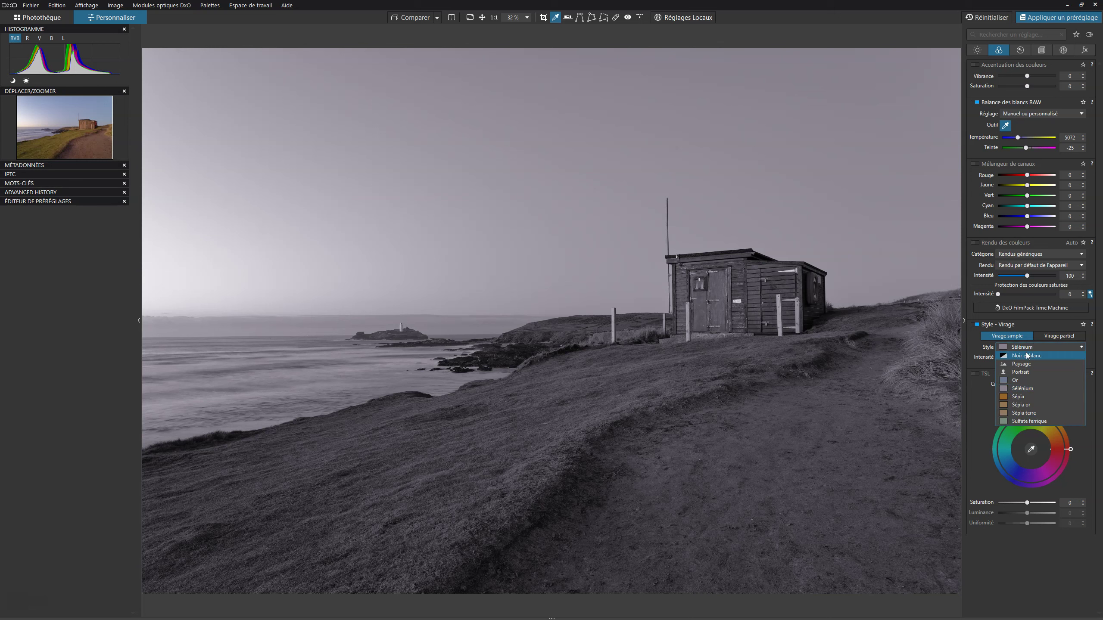
click(1051, 338)
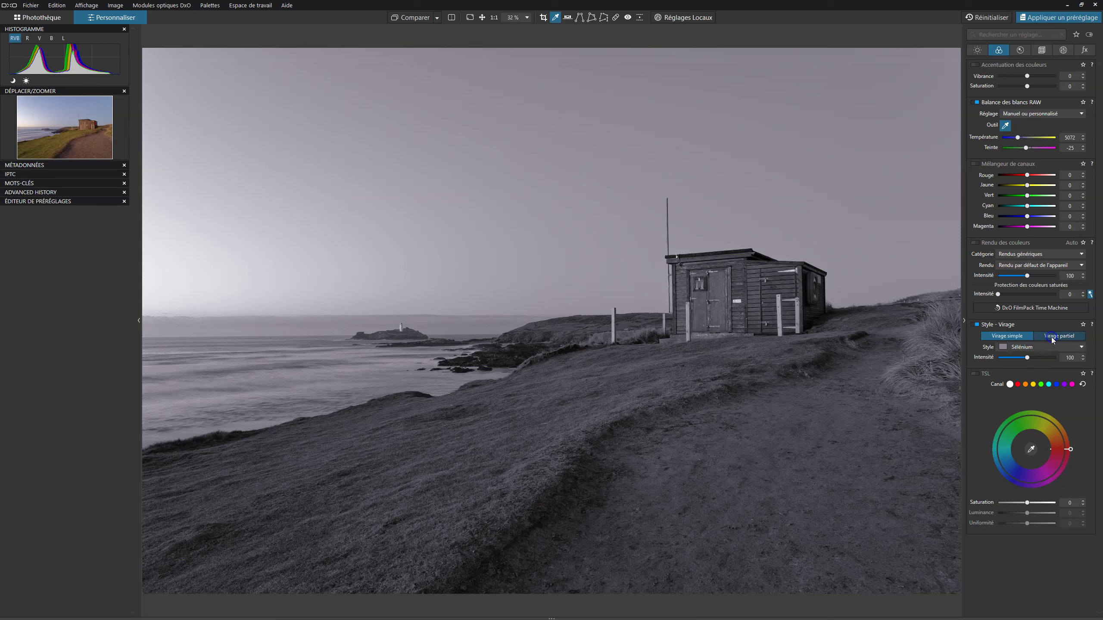
Step: Switch to partial toning (Virage partiel) with the highlight intensity at 71 and the shadow intensity at 62
click(1052, 336)
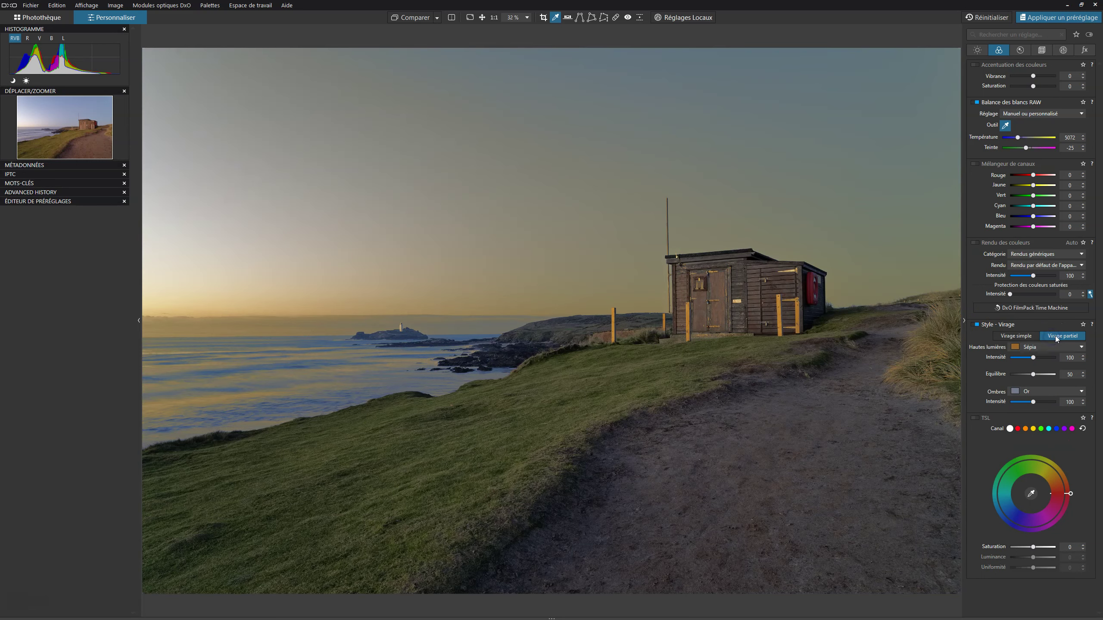
click(1027, 349)
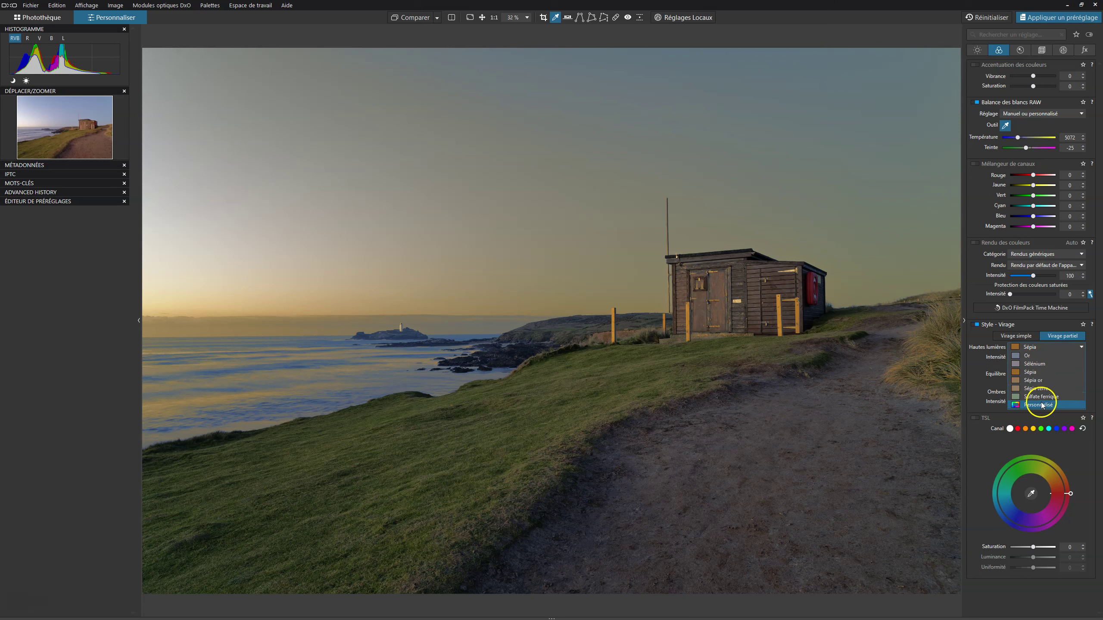
click(978, 337)
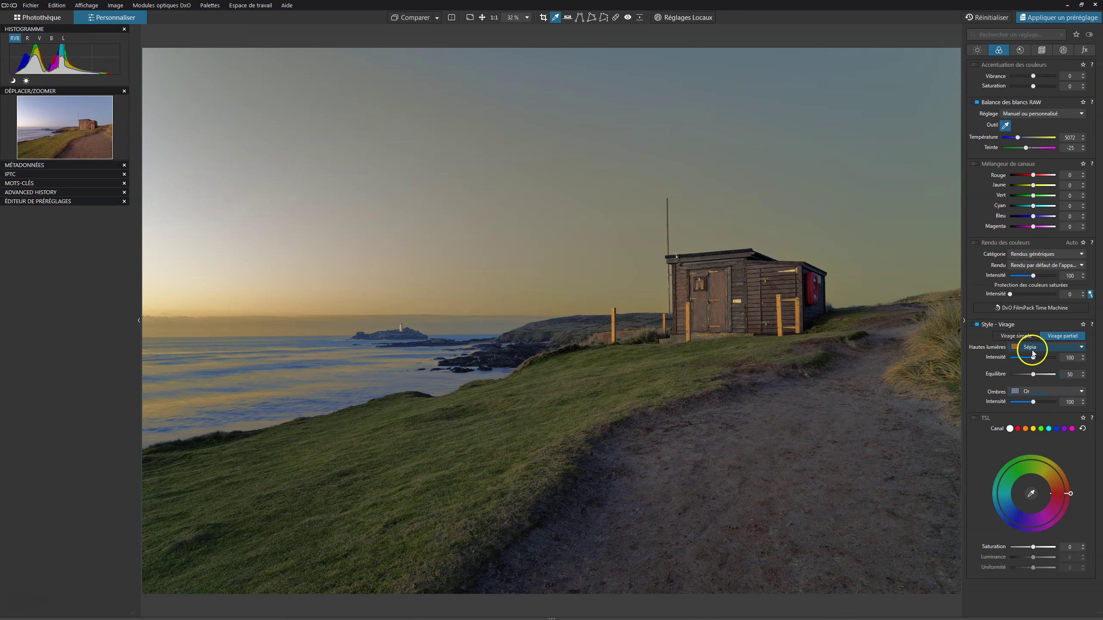
mouse_move(1034, 359)
mouse_down()
mouse_move(1013, 361)
mouse_move(1069, 359)
mouse_move(1006, 360)
mouse_move(1028, 361)
mouse_up()
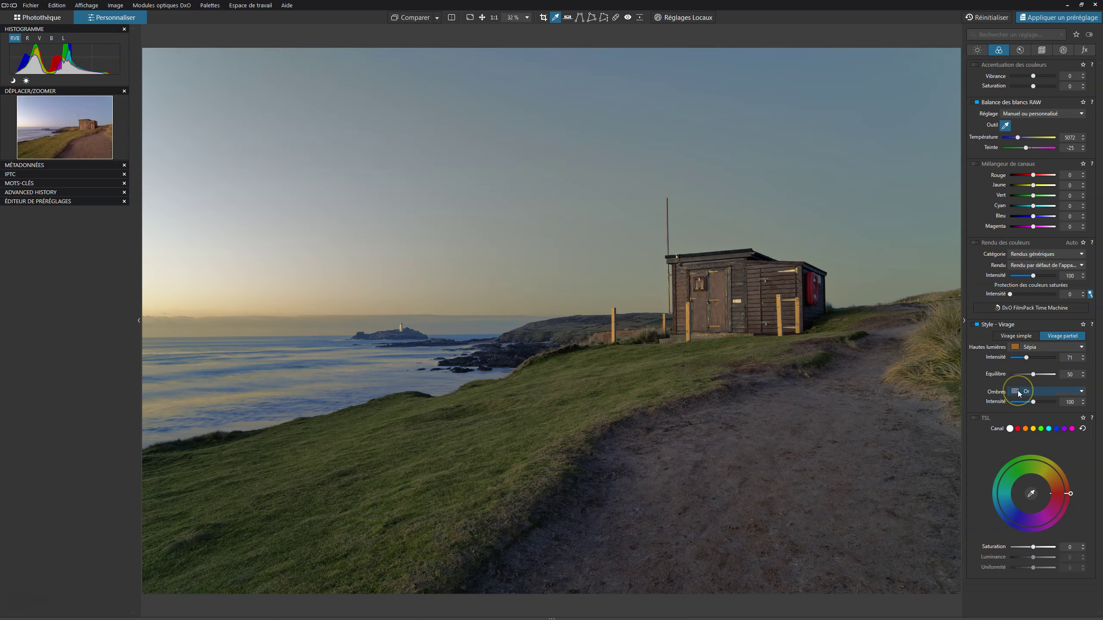
drag(1033, 402, 998, 404)
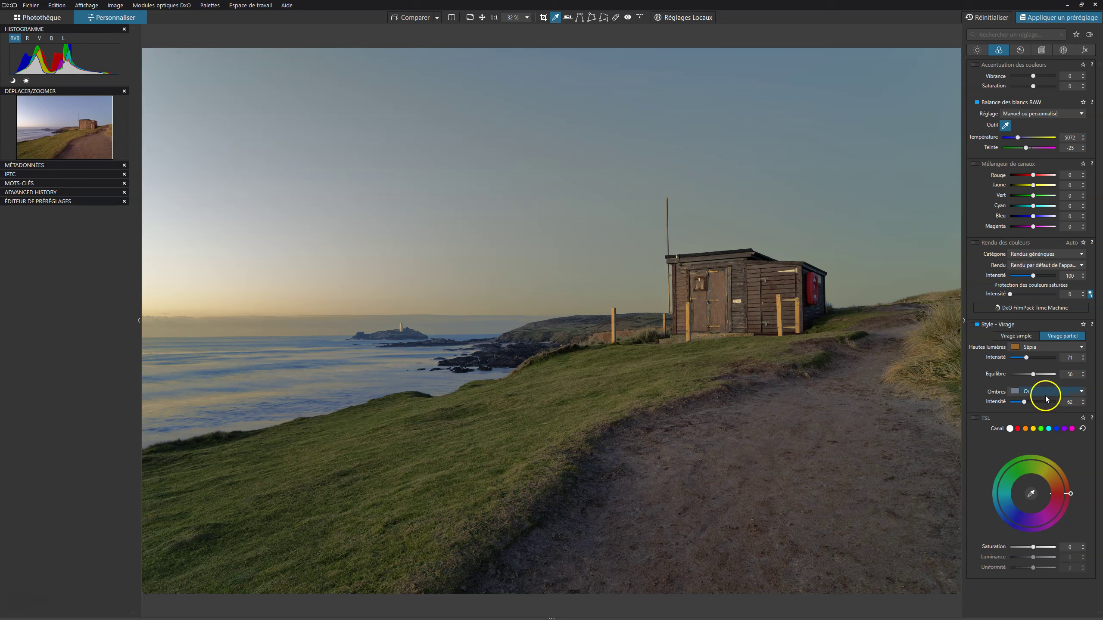
Step: Vary the toning balance (Équilibre) between 25 and 76 to compare the spread of highlight and shadow toning
mouse_move(1038, 379)
mouse_down()
mouse_move(1017, 377)
mouse_move(1045, 374)
mouse_up()
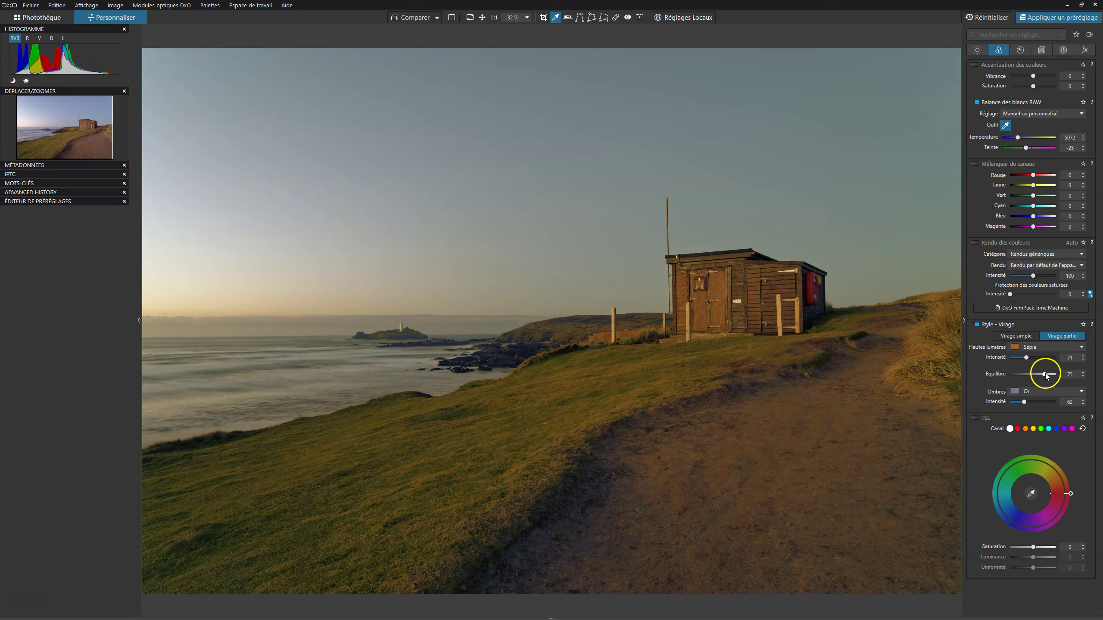
drag(1045, 376, 1026, 374)
click(1027, 392)
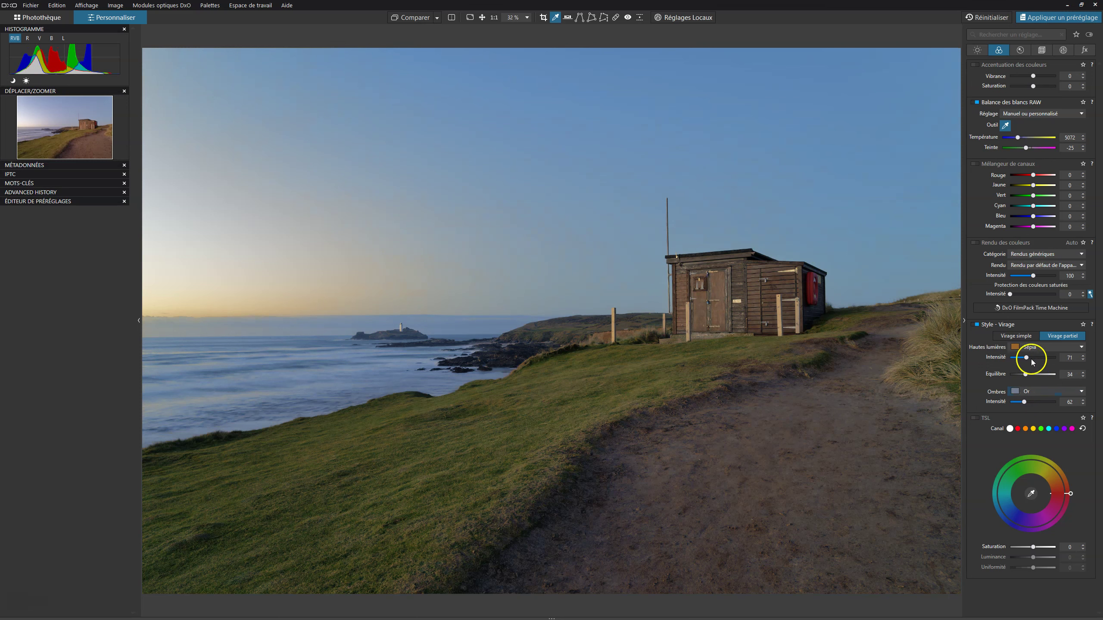
drag(1026, 374, 1045, 377)
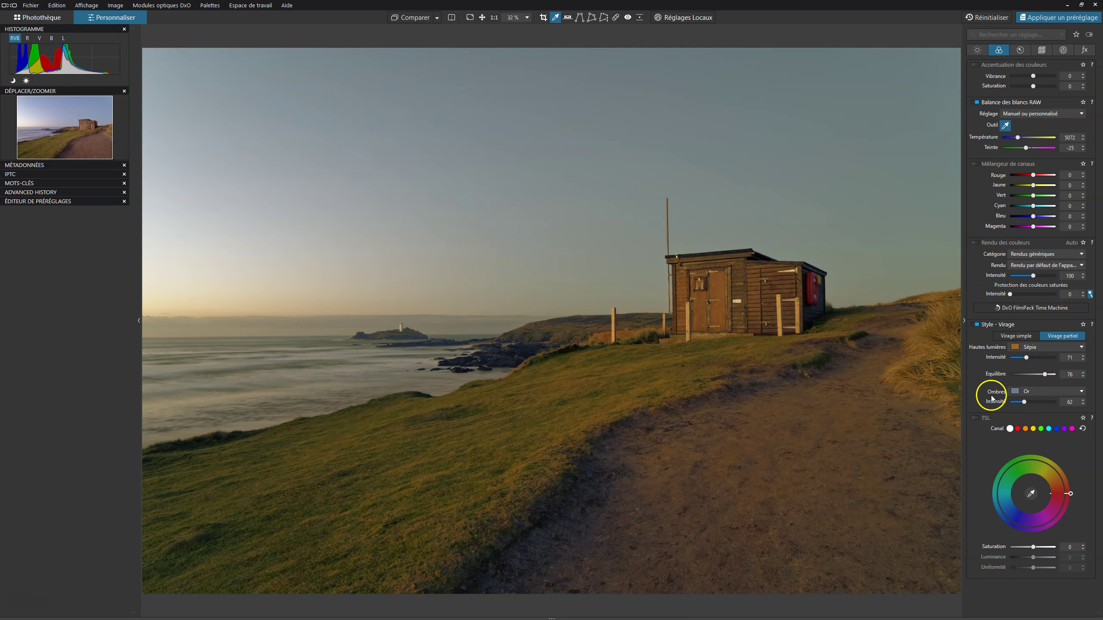
drag(1046, 374, 1032, 379)
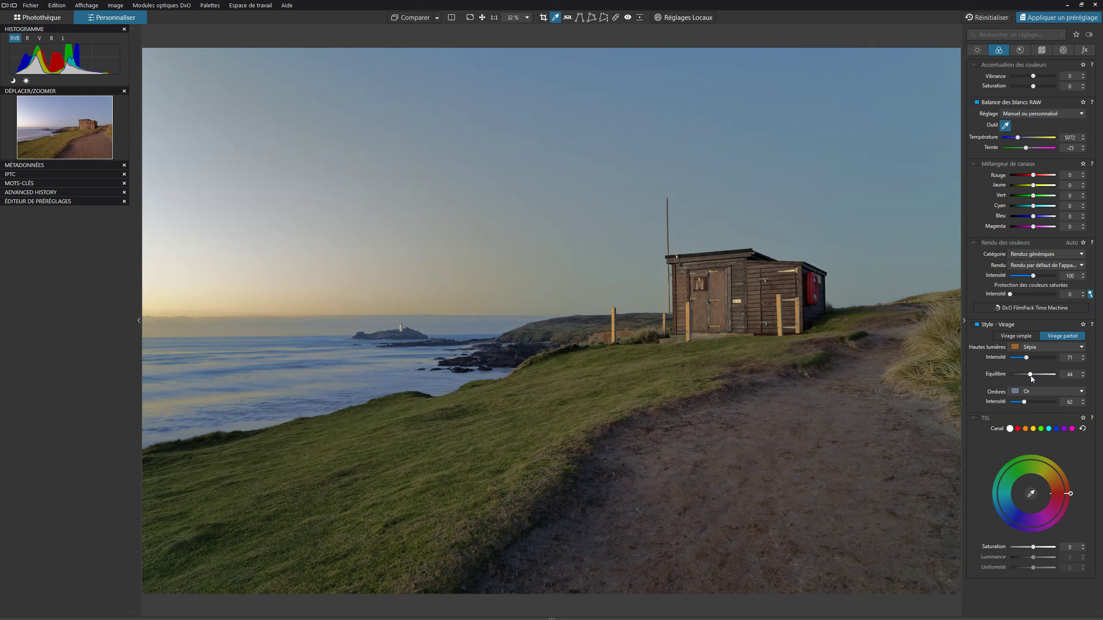
drag(1032, 375, 1026, 375)
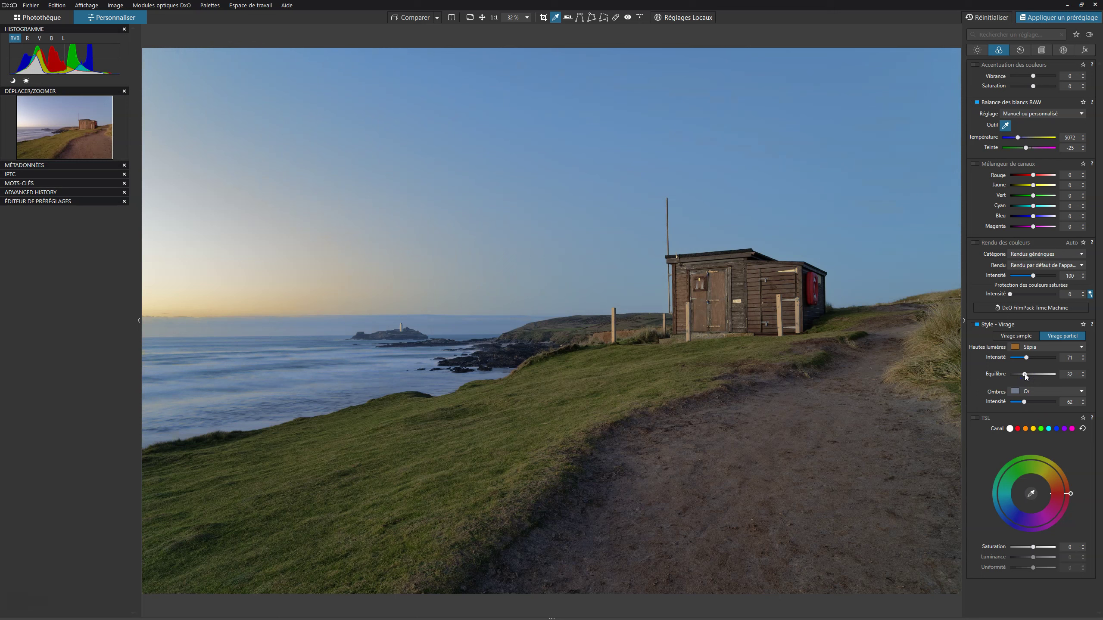
drag(1027, 377, 1030, 377)
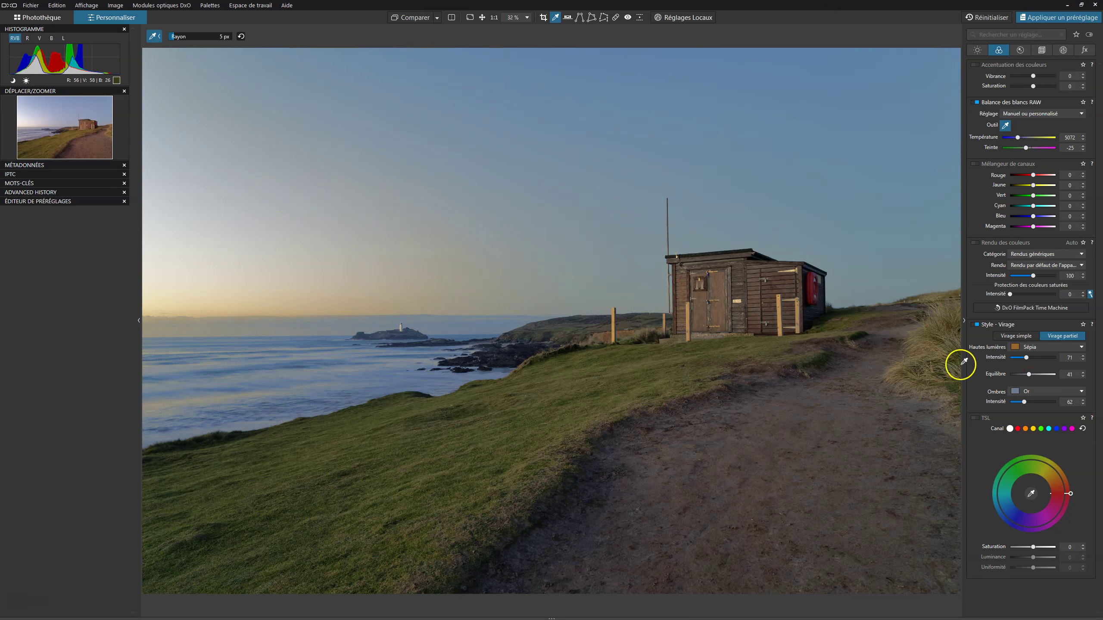
drag(1030, 375, 1041, 373)
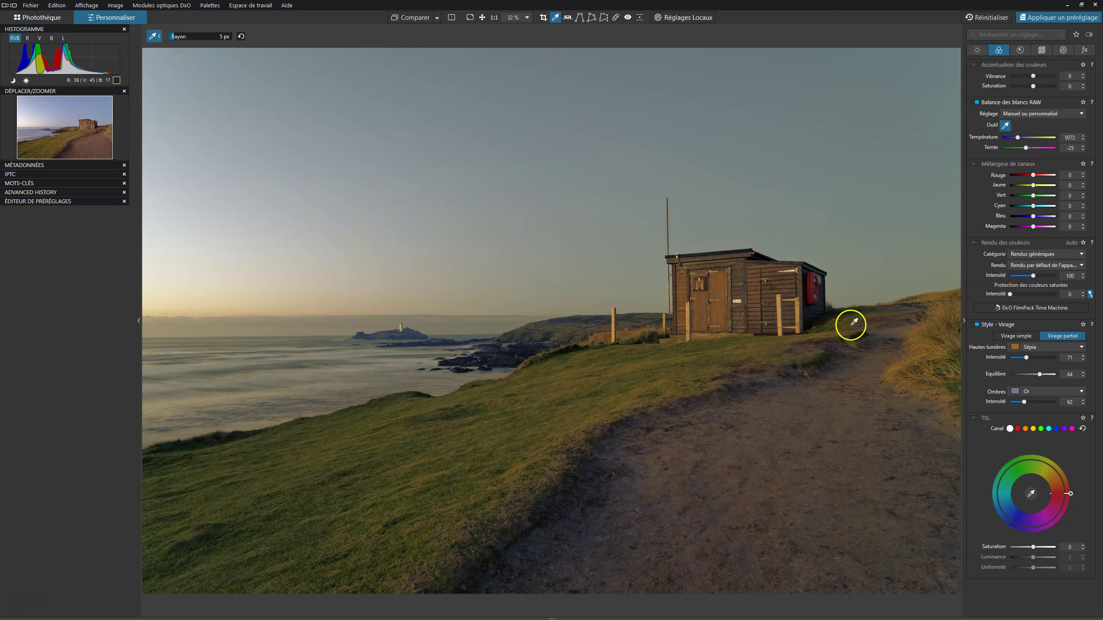
drag(1039, 374, 1022, 374)
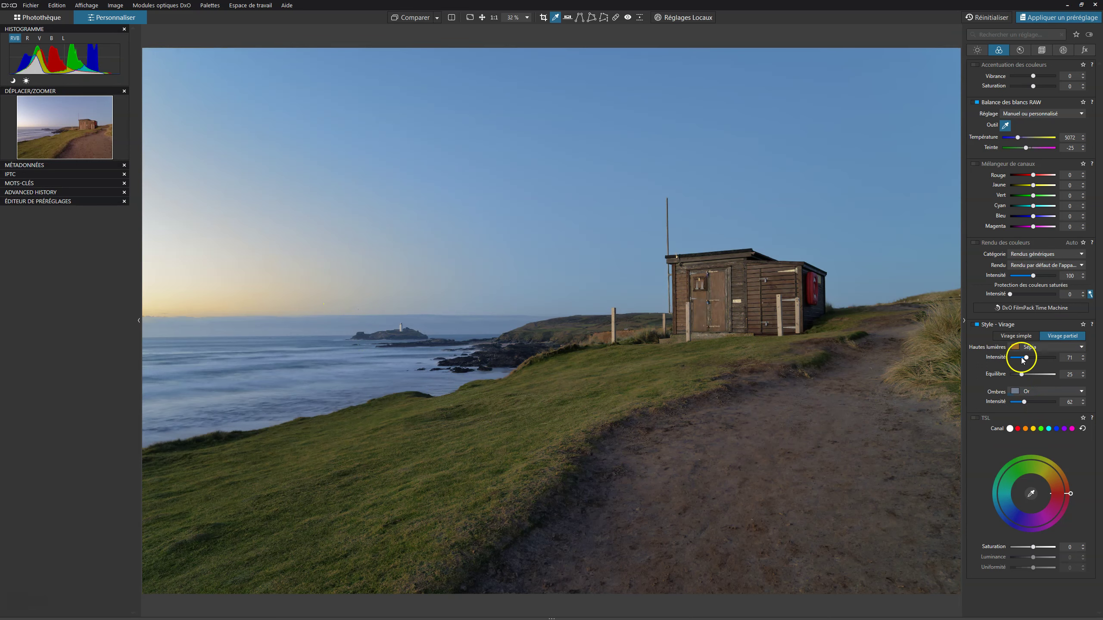
drag(1023, 376, 1032, 376)
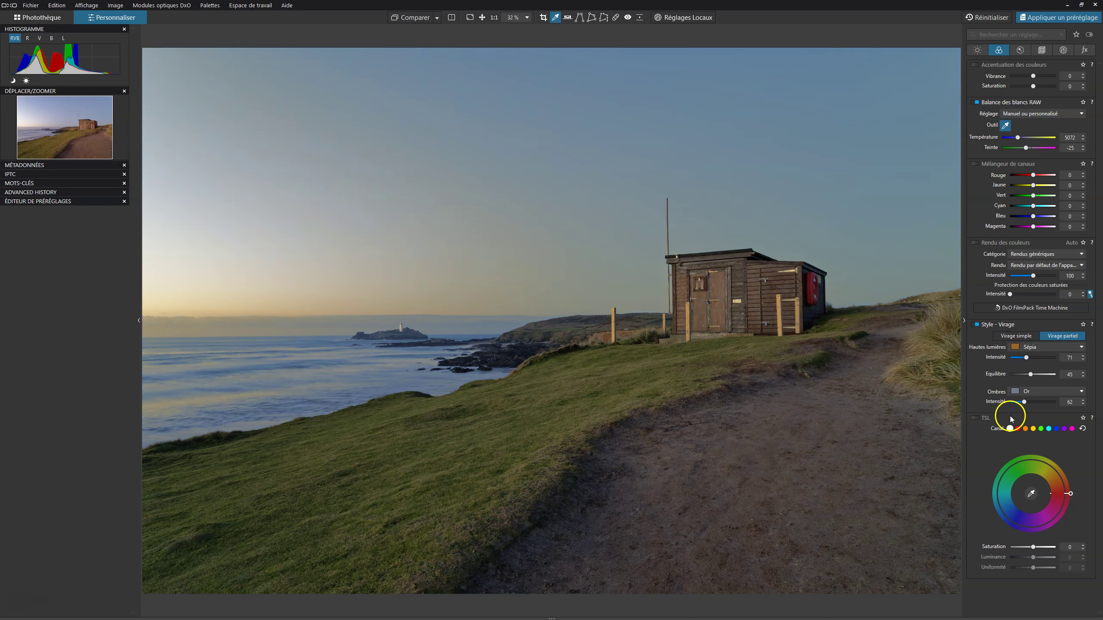
Step: Reduce the highlight toning intensity to 30 and change both the Hautes lumières and Ombres styles to Personnalisé
mouse_move(1026, 358)
mouse_down()
mouse_move(1033, 376)
mouse_move(1018, 362)
mouse_up()
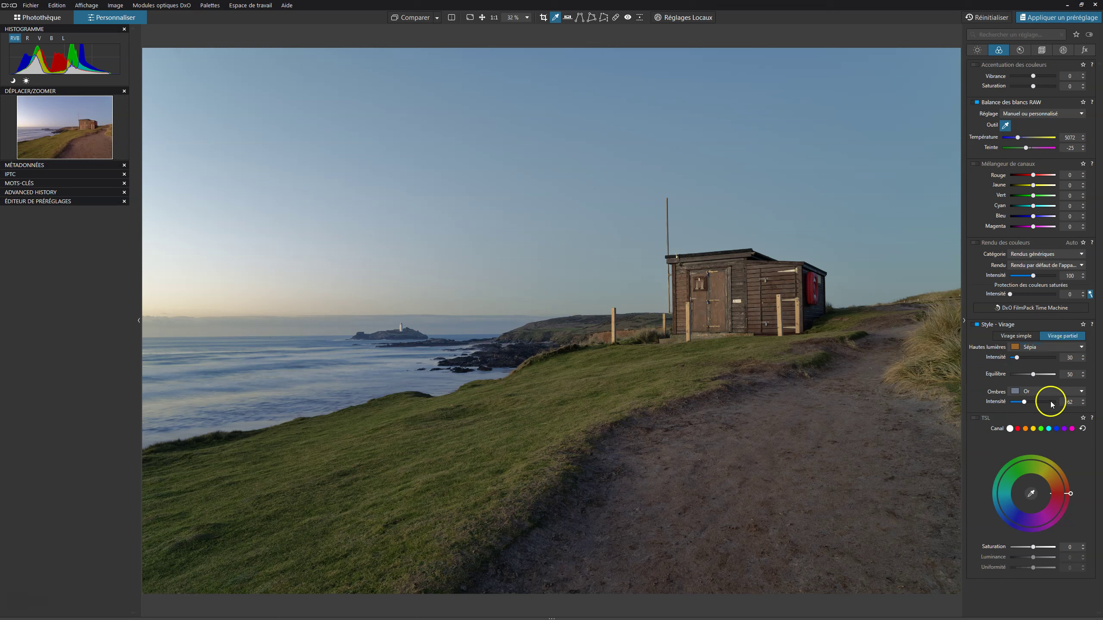
click(1029, 347)
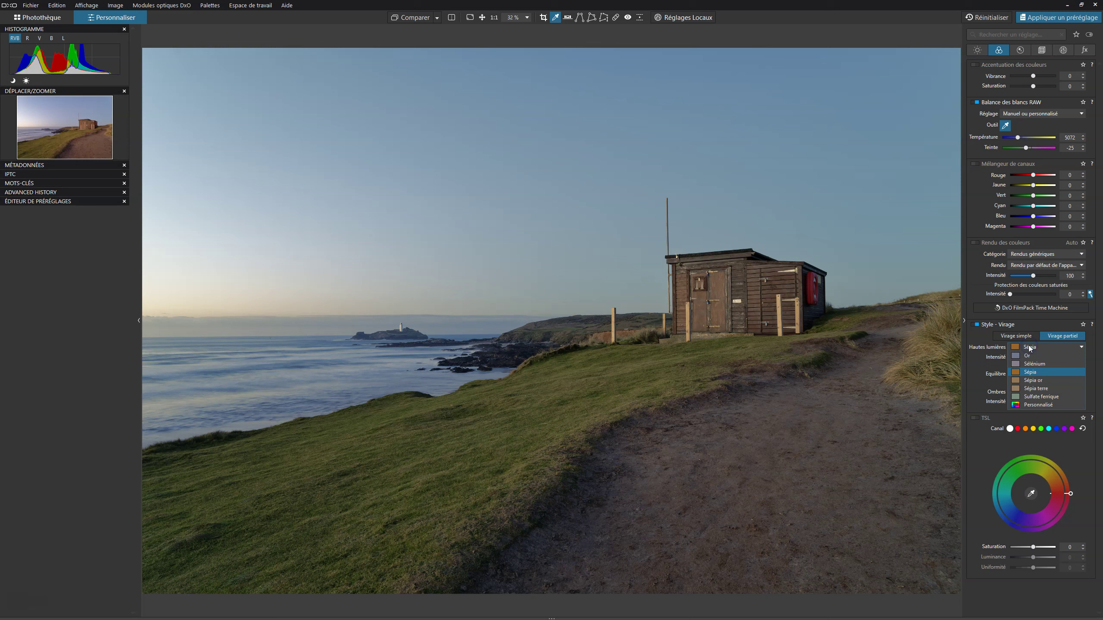
click(1046, 404)
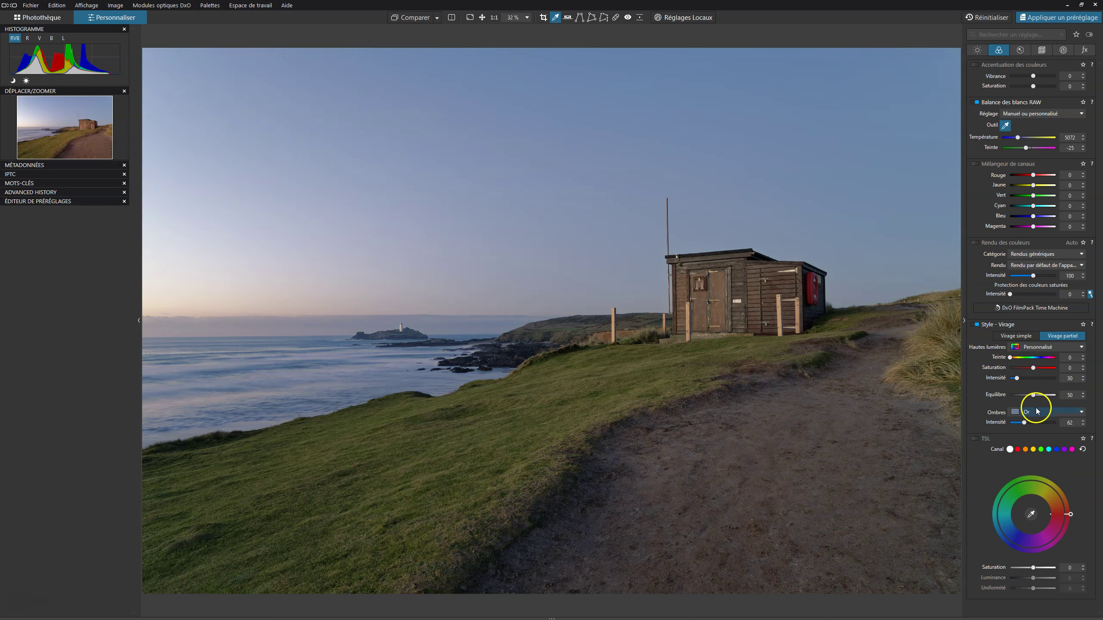
click(1036, 411)
click(1036, 471)
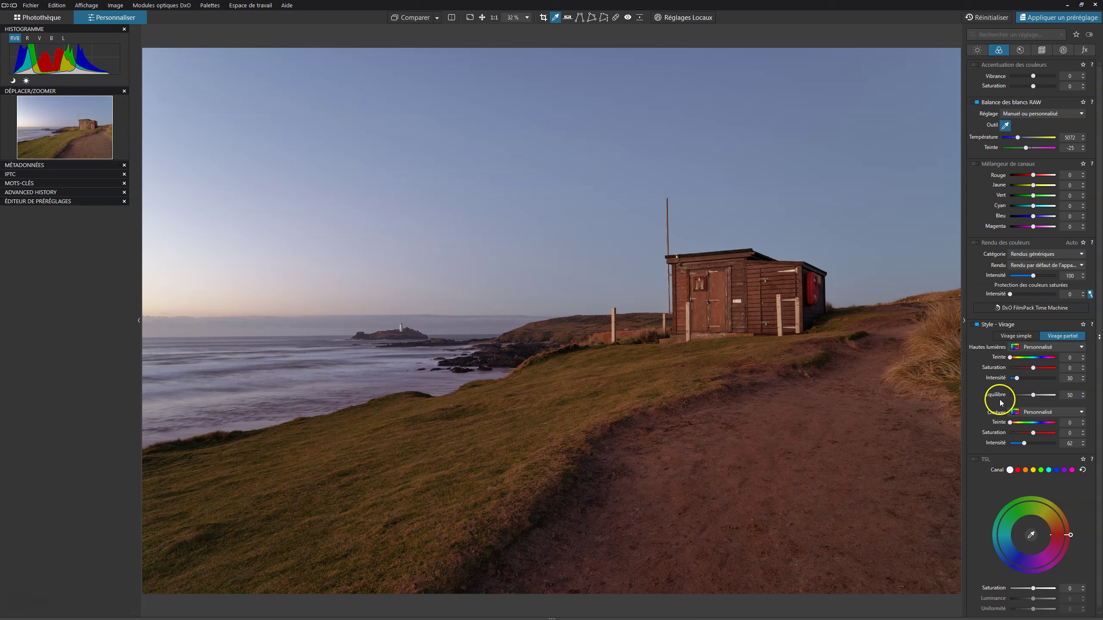
click(1038, 350)
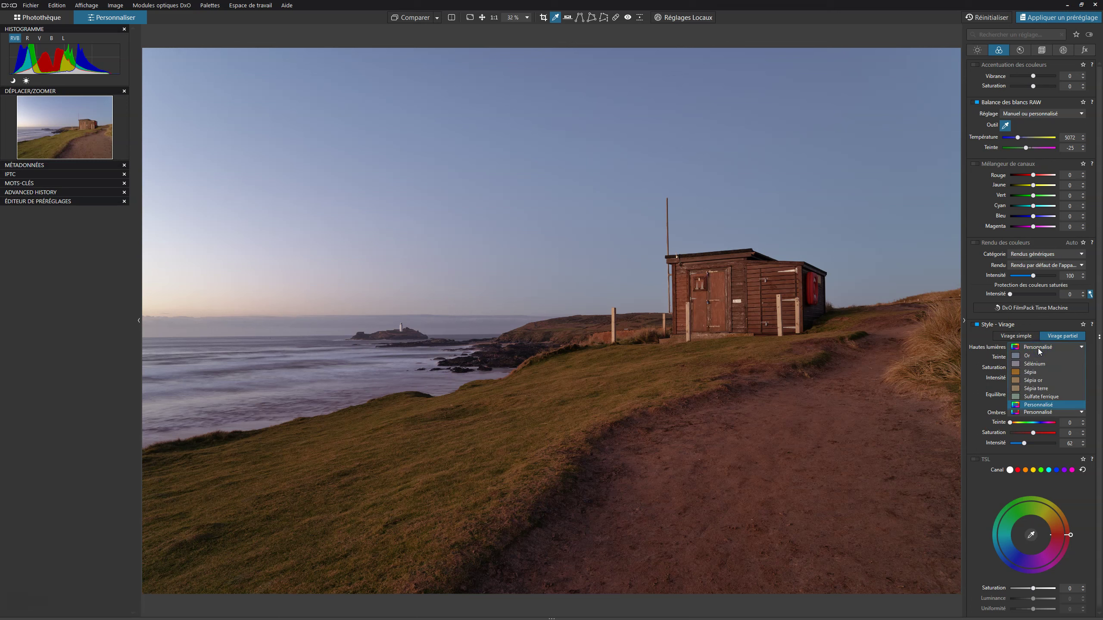
click(1038, 349)
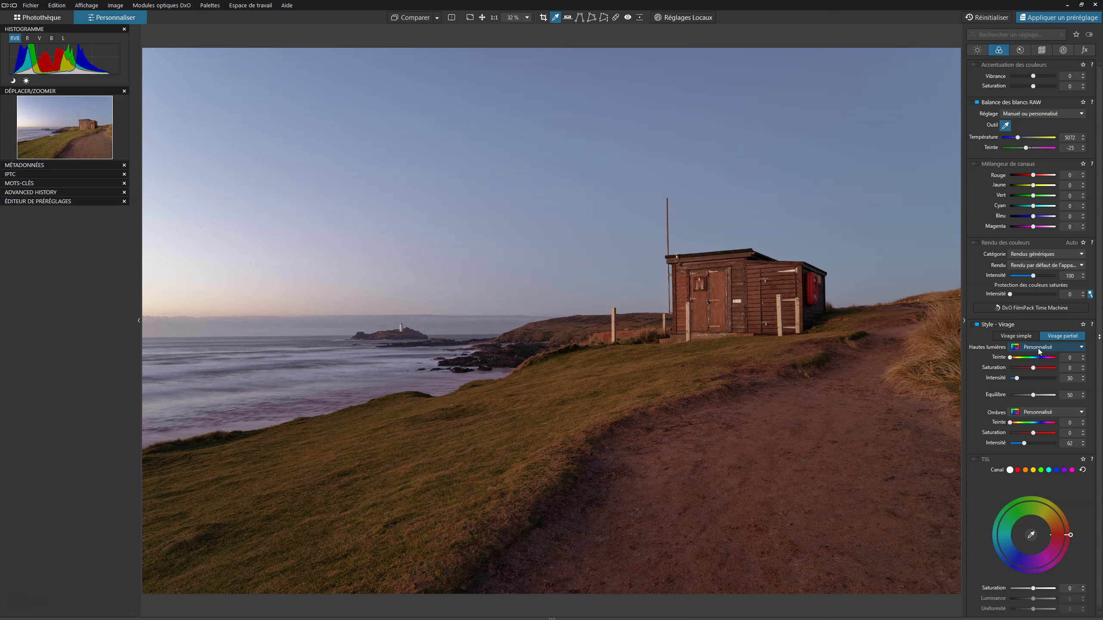
Step: Lower the custom highlight toning intensity to 24 and the shadow toning intensity to 0
click(1016, 379)
drag(1017, 378, 1015, 379)
drag(1024, 443, 1016, 443)
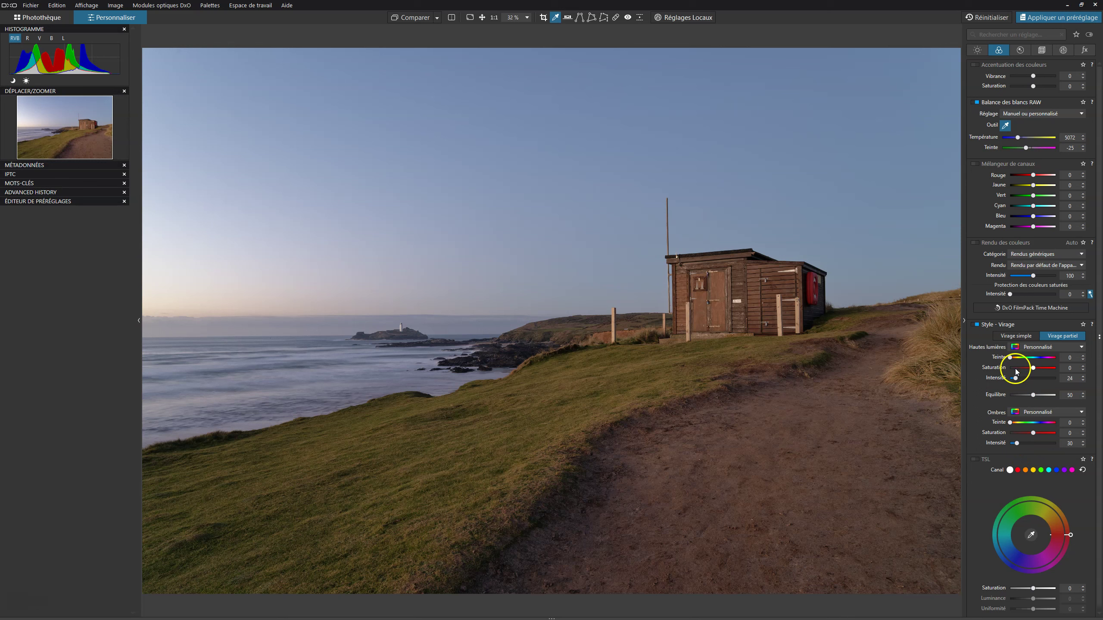
drag(1018, 445, 989, 445)
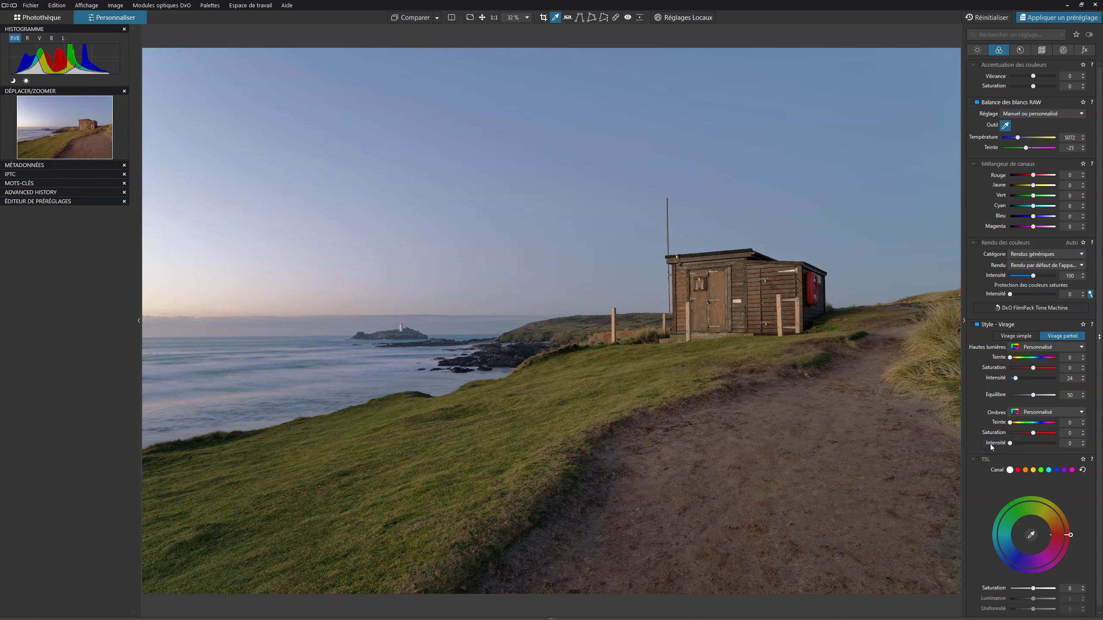
Step: Try a hue of 67 and a saturation of -65 on the highlight toning, settling on hue 245 and saturation 100
click(1008, 364)
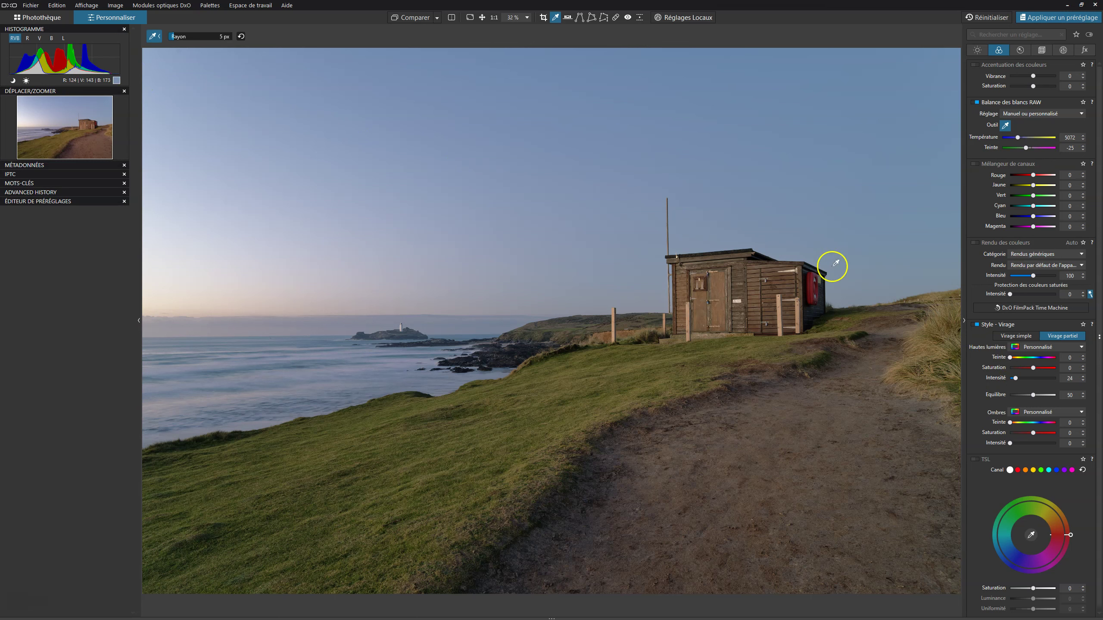
mouse_move(1010, 357)
mouse_down()
mouse_move(1046, 359)
mouse_move(1019, 359)
mouse_up()
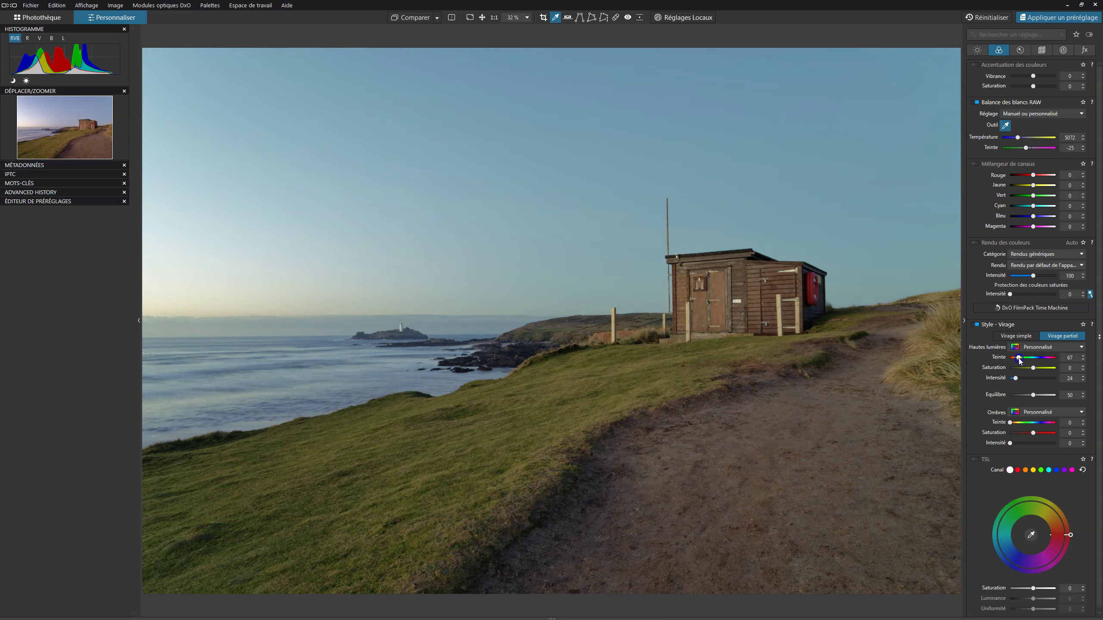
drag(1021, 357, 1042, 359)
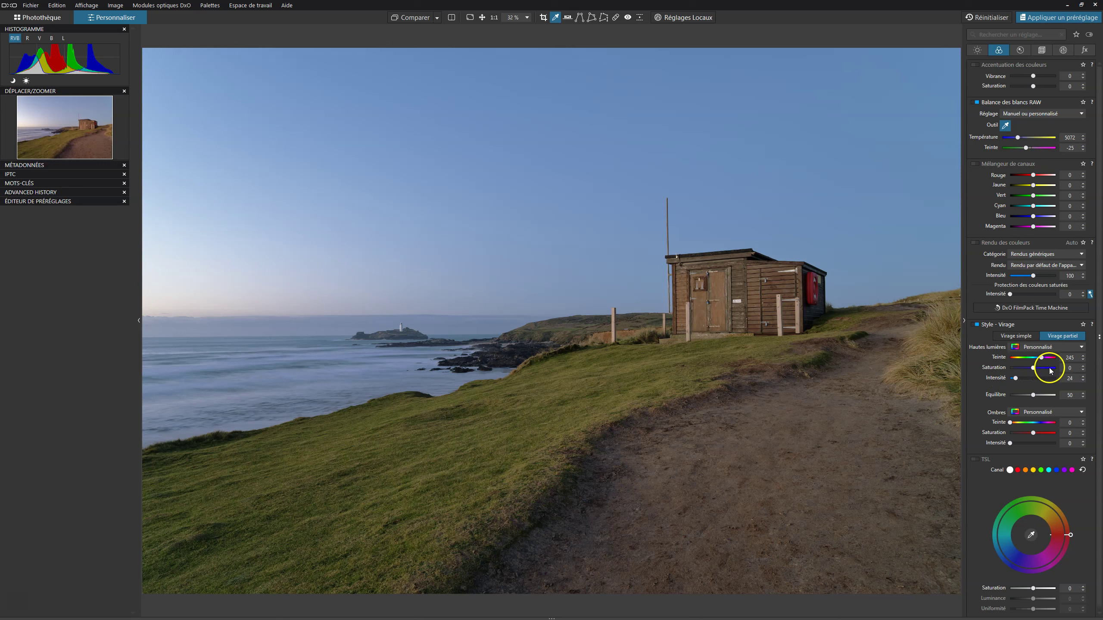
drag(1031, 369, 1020, 369)
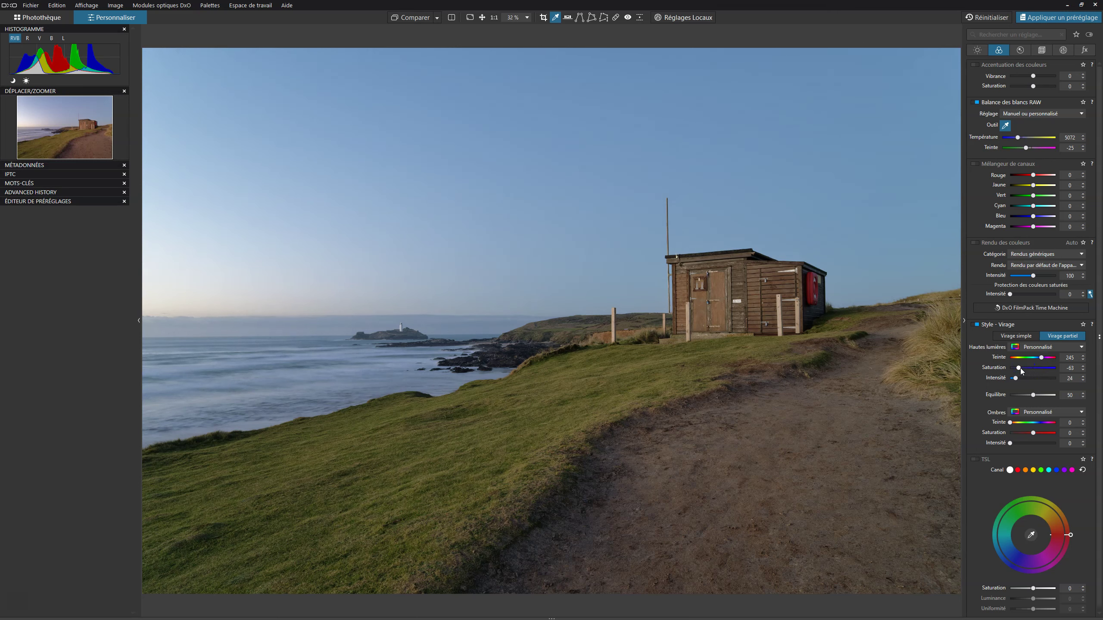
drag(1018, 368, 1057, 369)
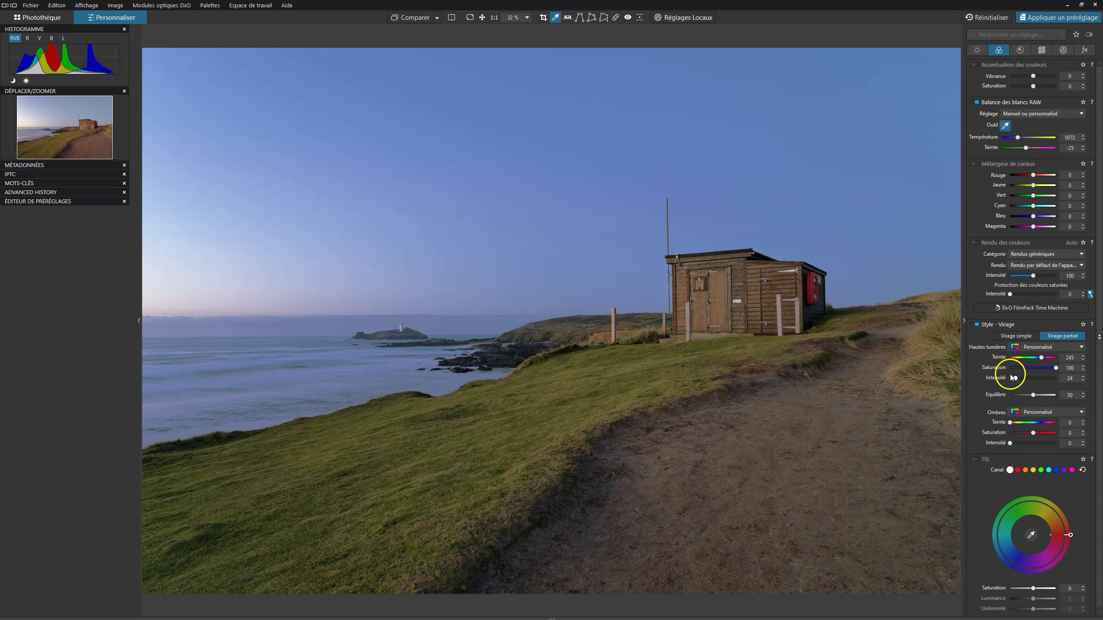
Step: Push the highlight toning intensity to 200 to see its effect and bring it down to 0
drag(1015, 379, 1069, 381)
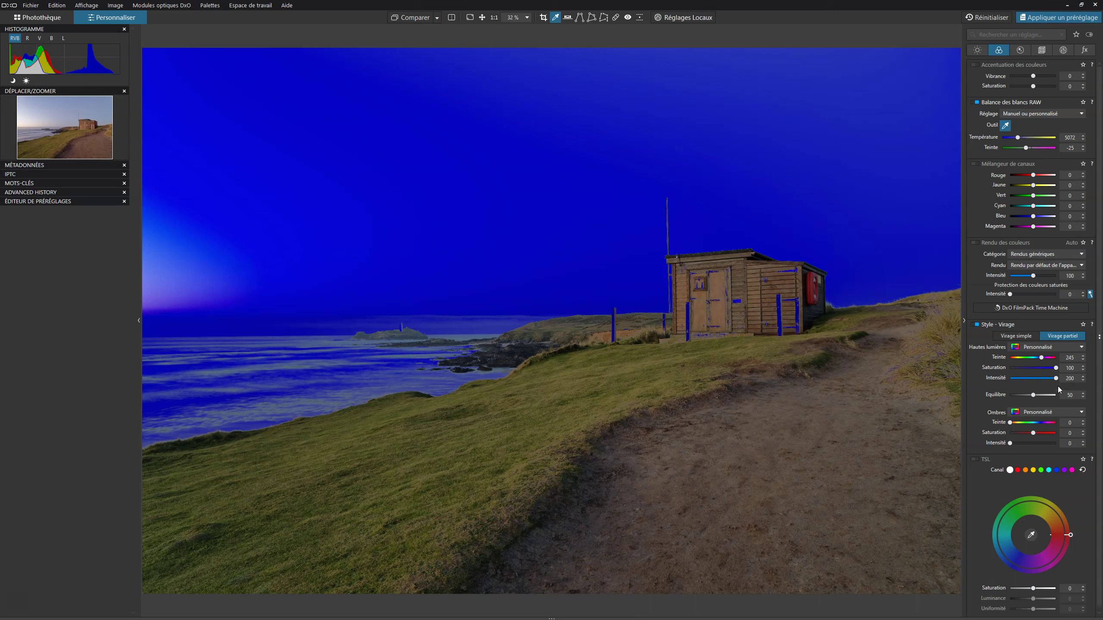
click(1056, 380)
drag(1056, 379, 998, 376)
click(1022, 379)
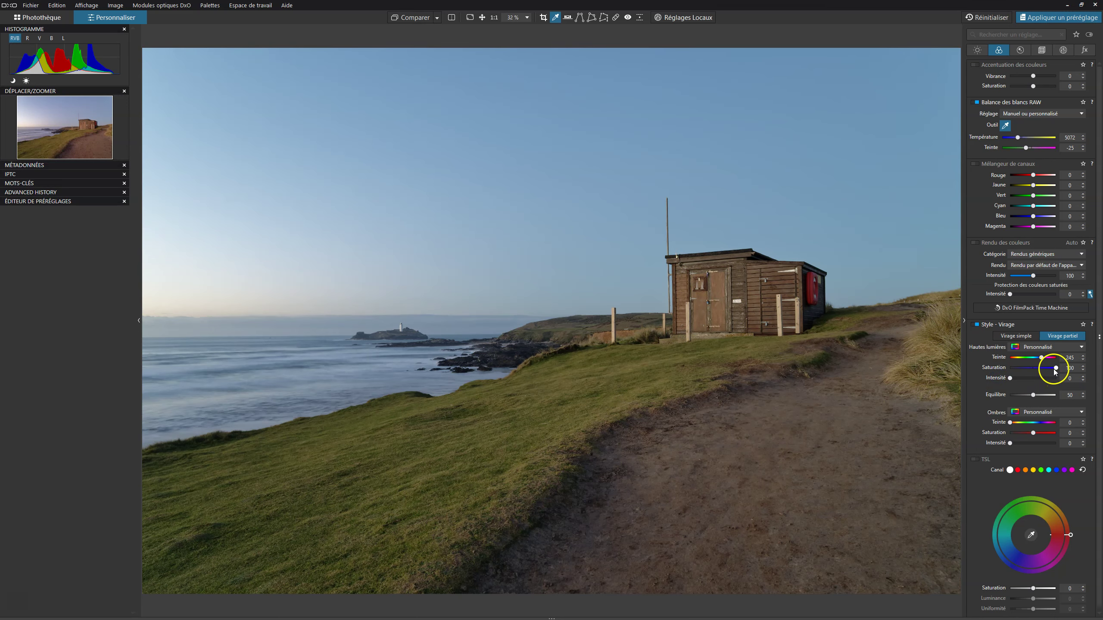
Step: Set the highlight toning to saturation 8 and intensity 43, and the shadow toning to hue 60, saturation 18 and intensity 43
drag(1055, 368, 1021, 380)
click(1010, 378)
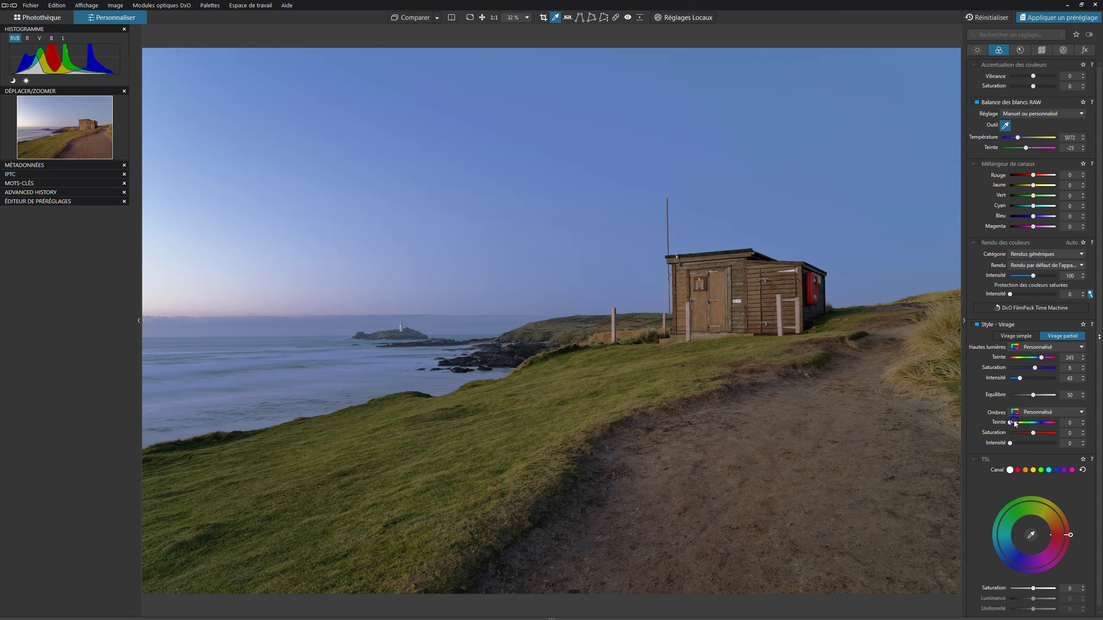
drag(1016, 423, 1021, 445)
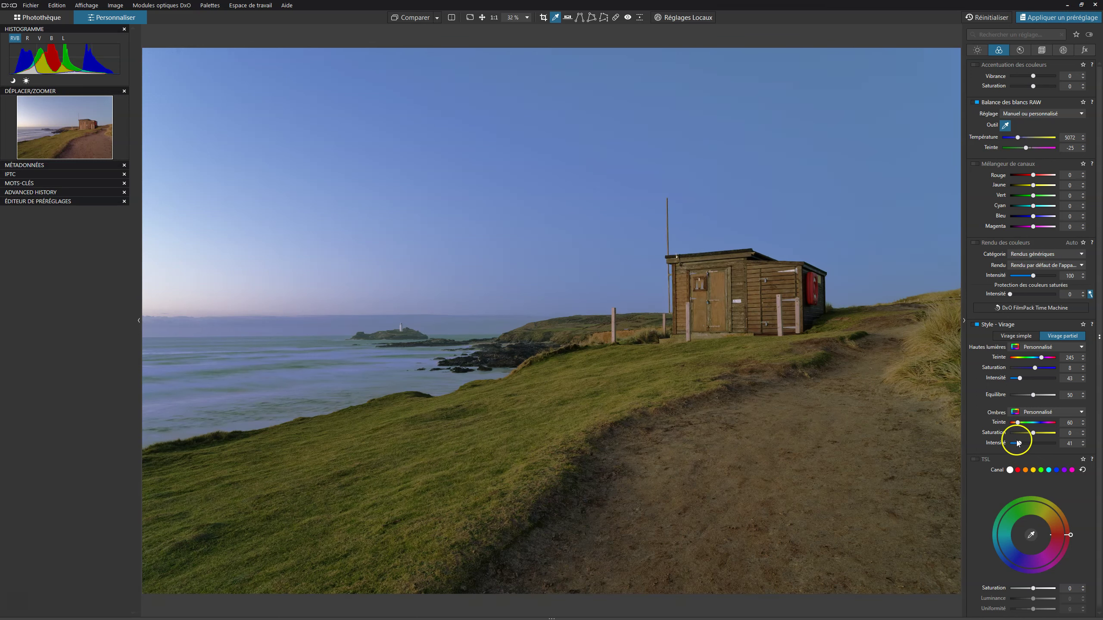
drag(1020, 443, 1021, 446)
click(1034, 432)
Step: Try the toning balance (Equilibre) at 16 and 80, settling on 29
drag(1034, 399, 1018, 395)
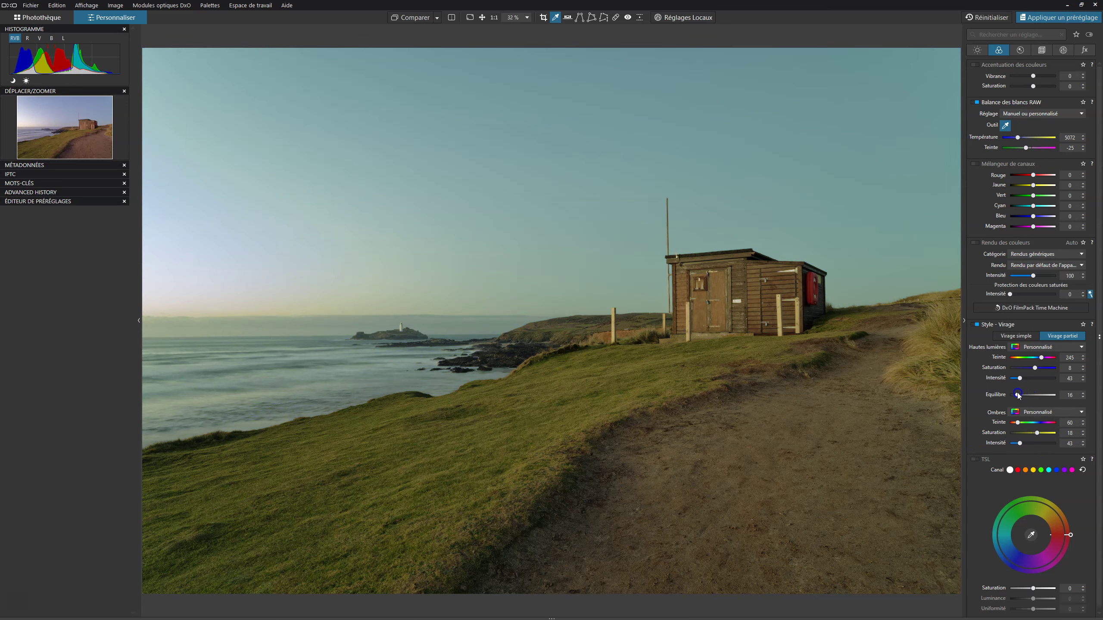
drag(1018, 396, 1047, 396)
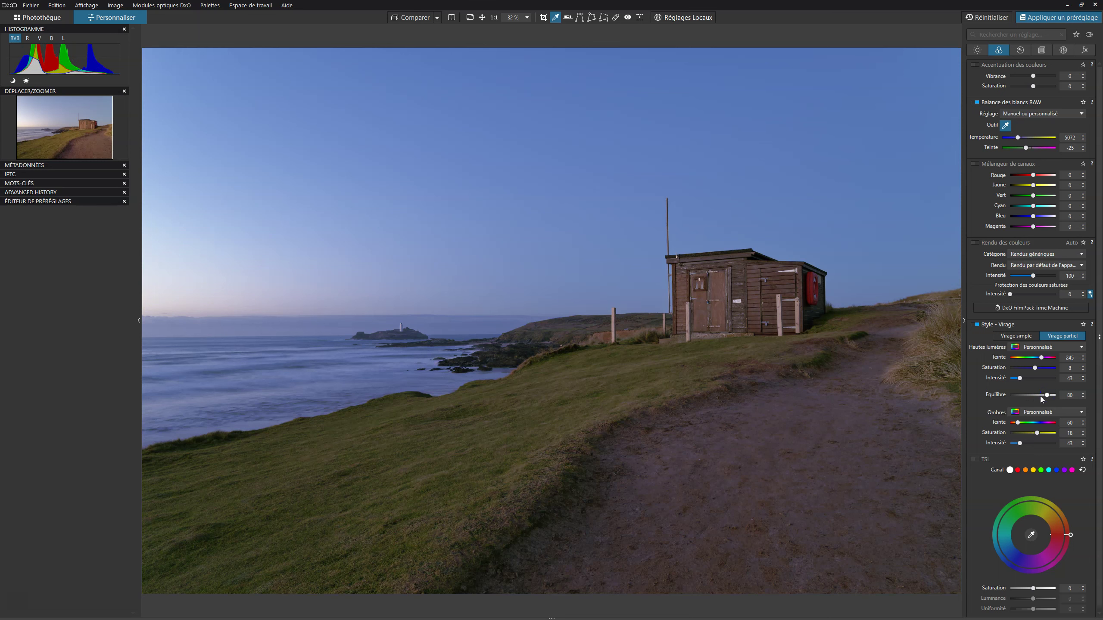
click(1040, 396)
drag(1041, 396, 1024, 397)
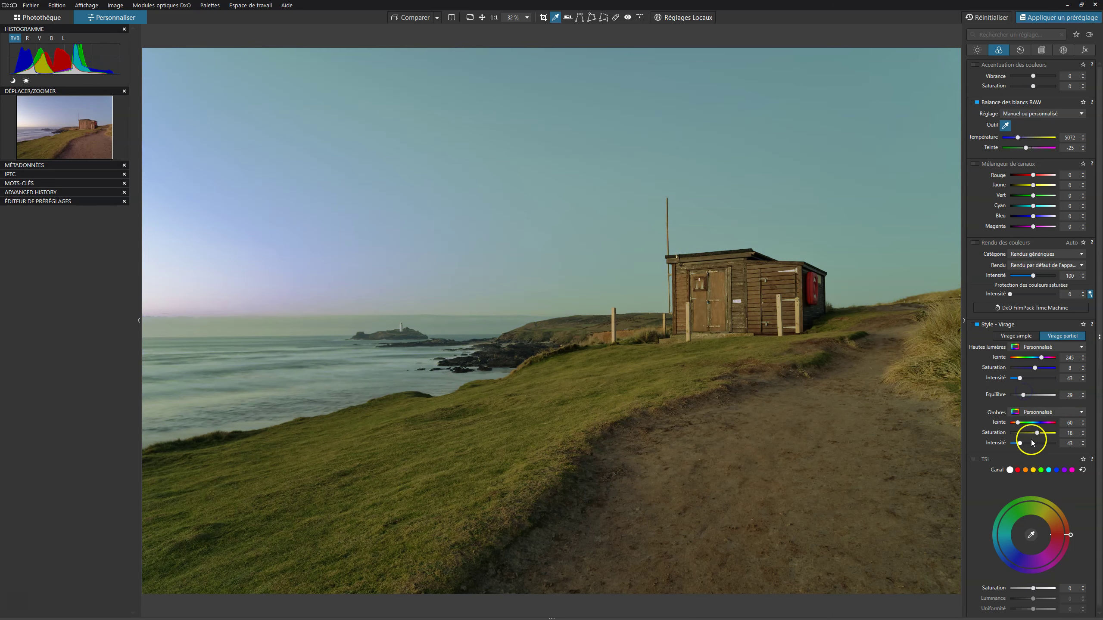
Step: Set the shadow toning hue to 40, raise both toning intensities to 100 and reset both saturations to 0
drag(1016, 420, 1014, 420)
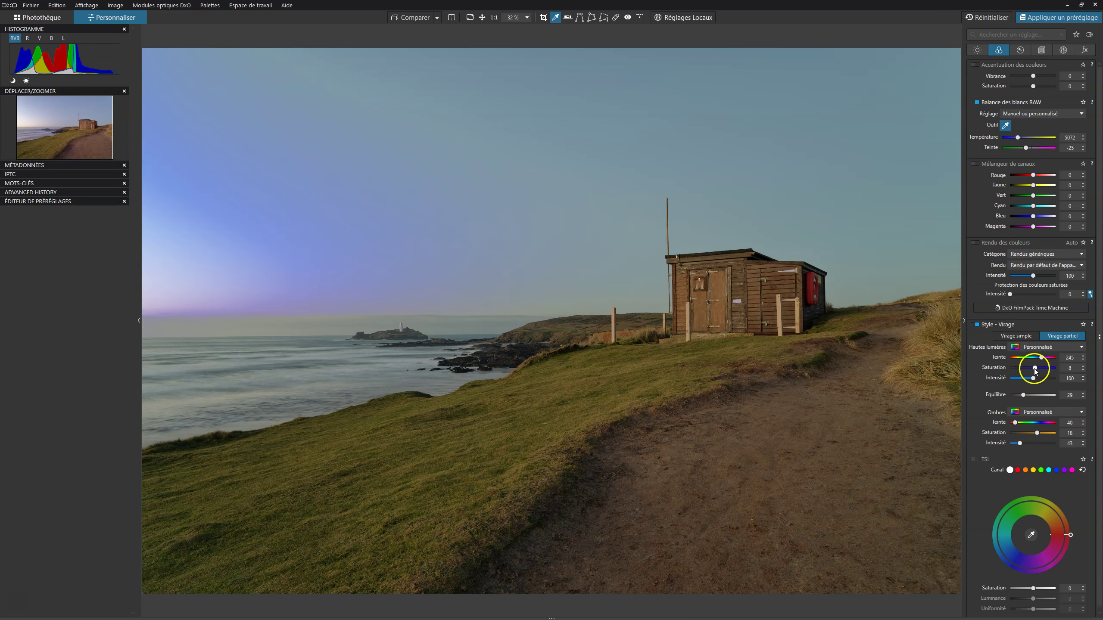
drag(1021, 444, 1022, 444)
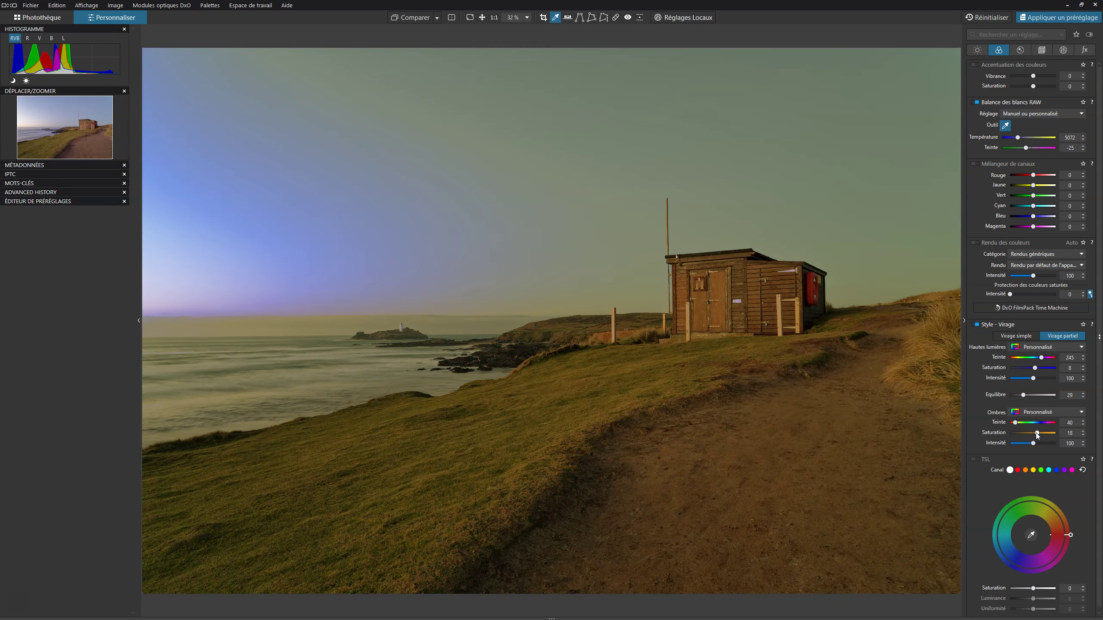
double_click(1036, 369)
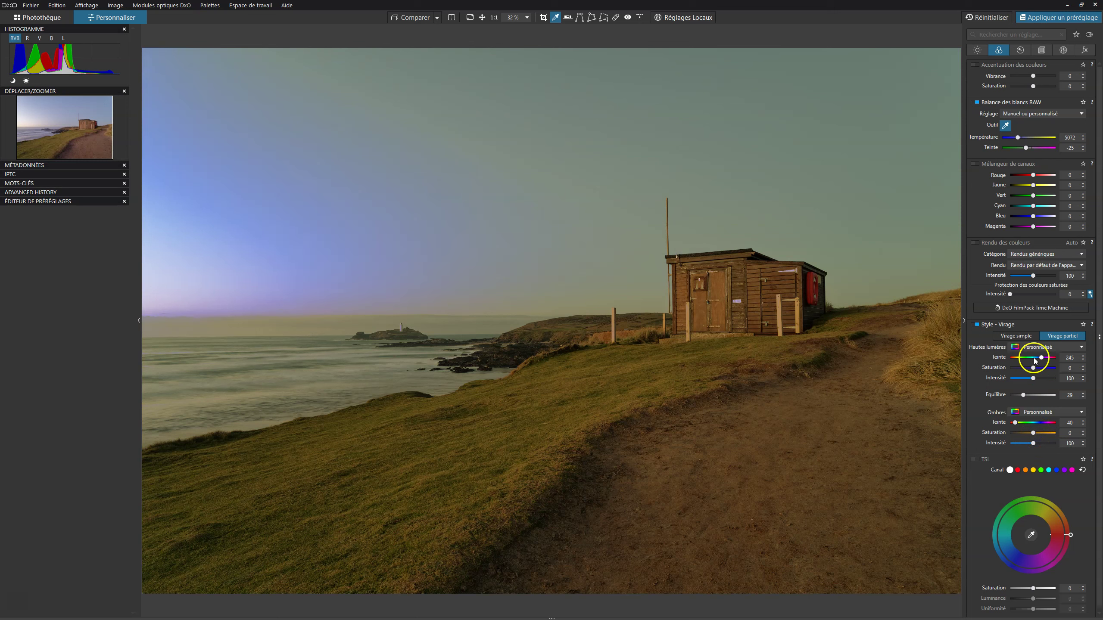
Step: Set the highlight toning to hue 64 and intensity 45, the shadow toning to hue 185 and intensity 52, and the balance to 61
drag(1041, 357, 1018, 358)
mouse_move(1015, 422)
mouse_down()
mouse_move(1034, 417)
mouse_move(1033, 444)
mouse_move(1021, 443)
mouse_up()
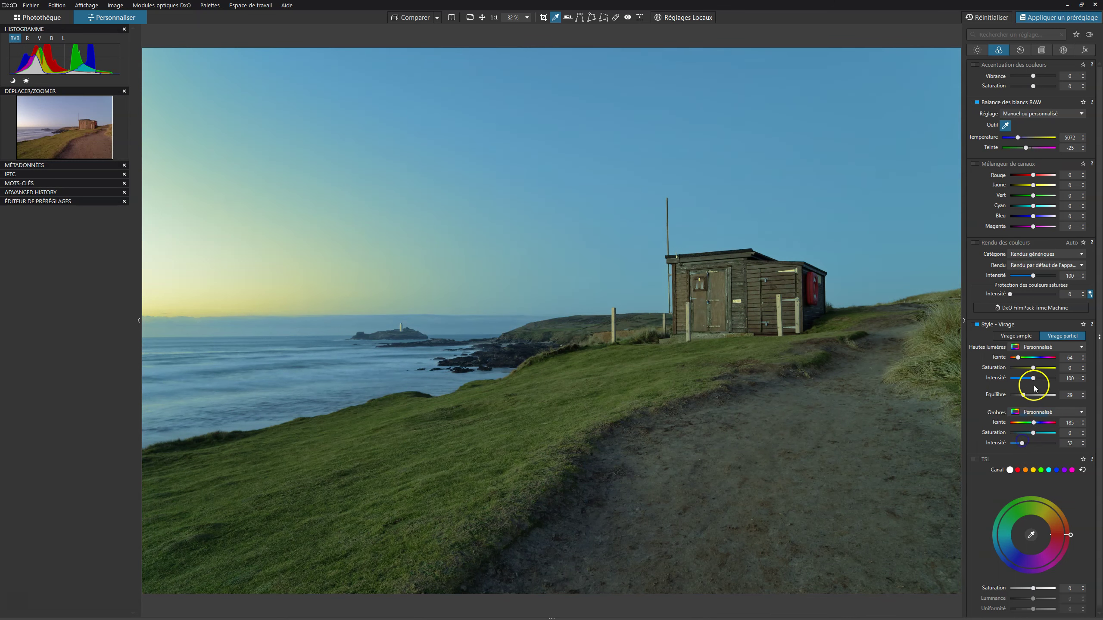
mouse_move(1034, 379)
mouse_down()
mouse_move(1022, 380)
mouse_move(1025, 395)
mouse_move(1039, 396)
mouse_move(1021, 396)
mouse_move(1042, 396)
mouse_up()
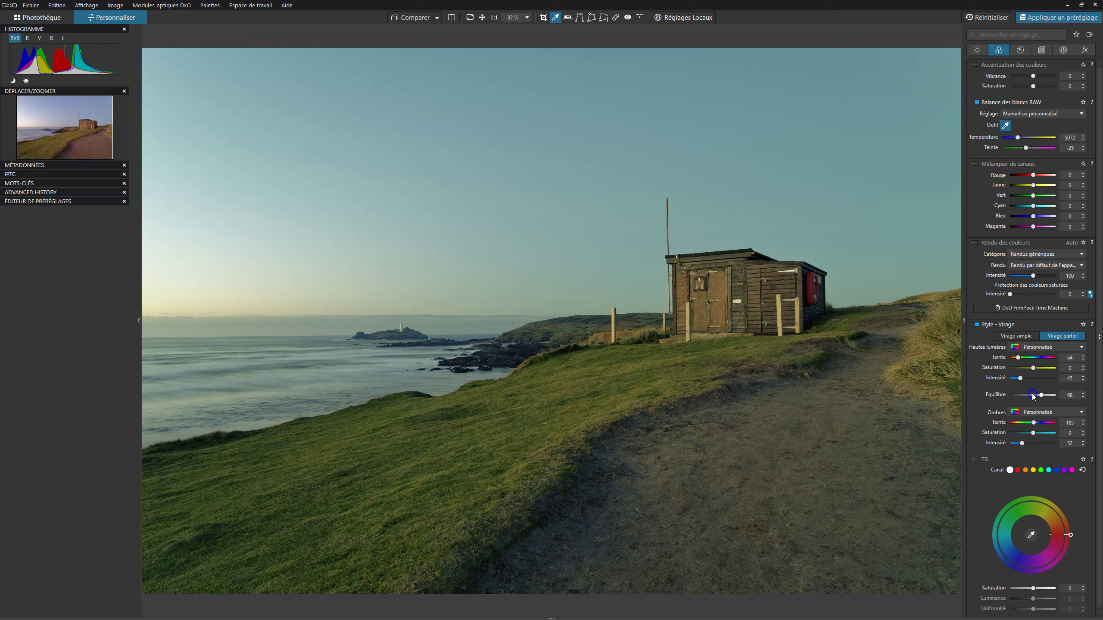
drag(1041, 396, 1030, 398)
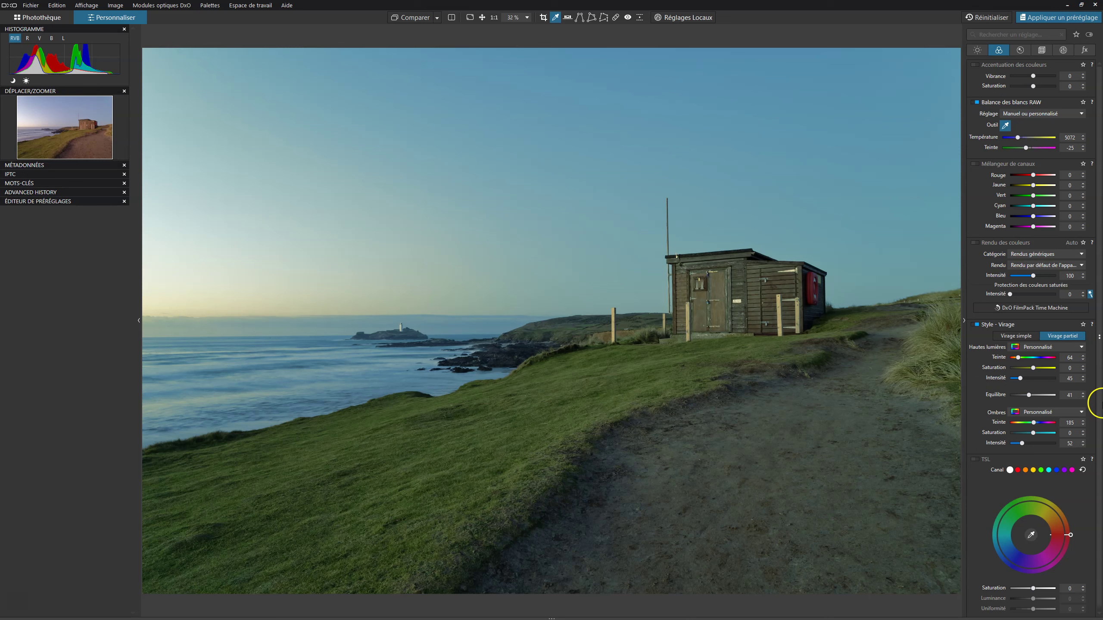
drag(1031, 394, 1039, 396)
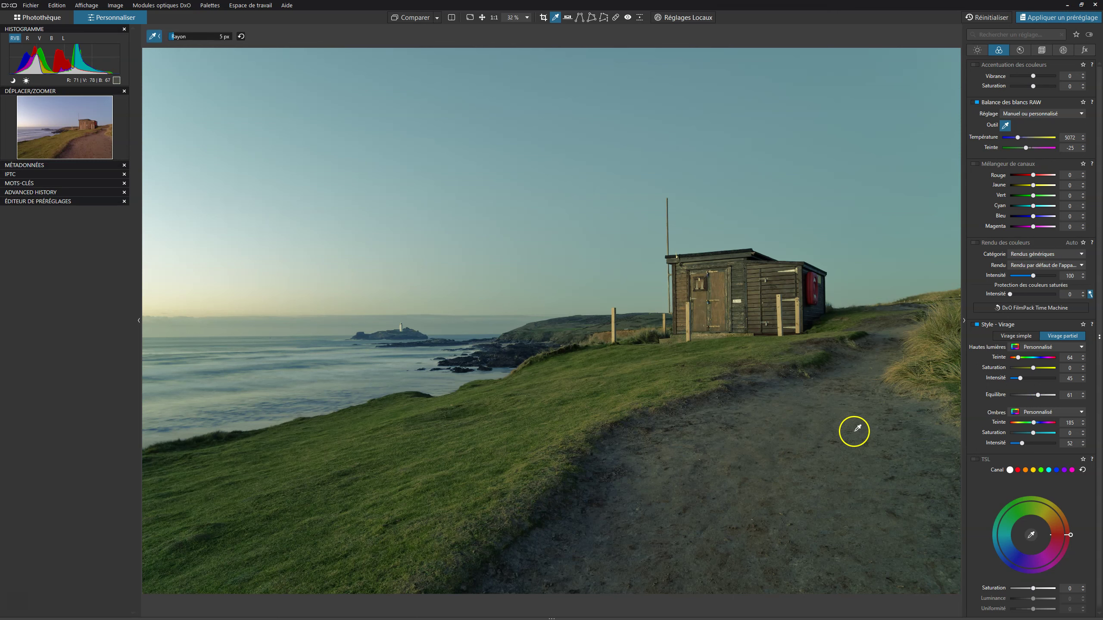
Step: Lower the toning intensity to 26 for highlights and 30 for shadows, and switch Style - Virage off and on to compare
drag(1020, 377, 1016, 378)
click(1024, 443)
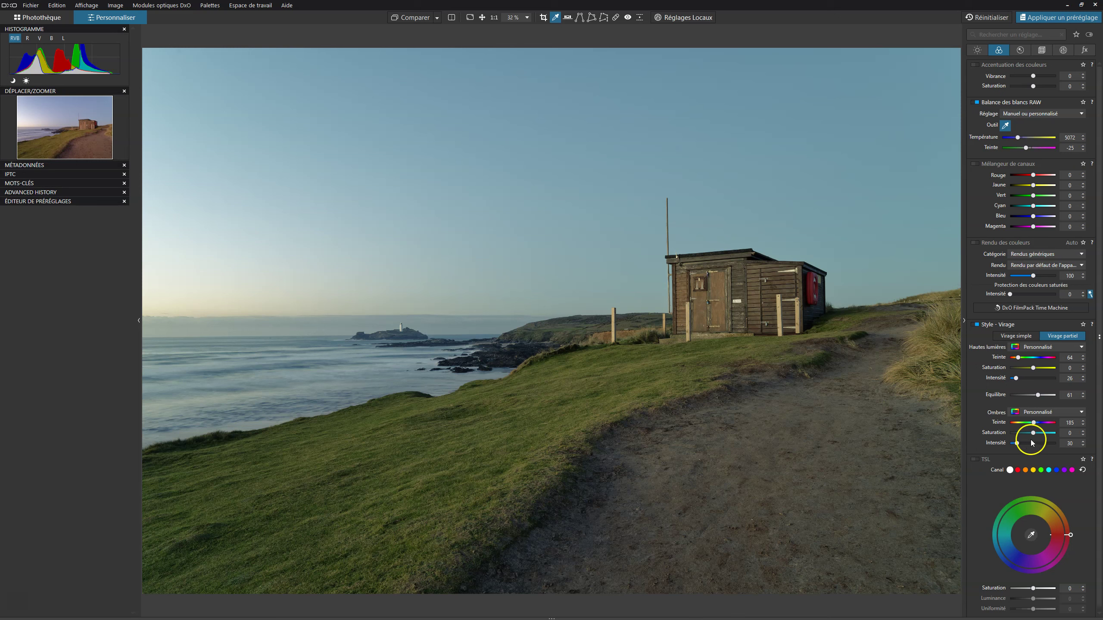
click(975, 324)
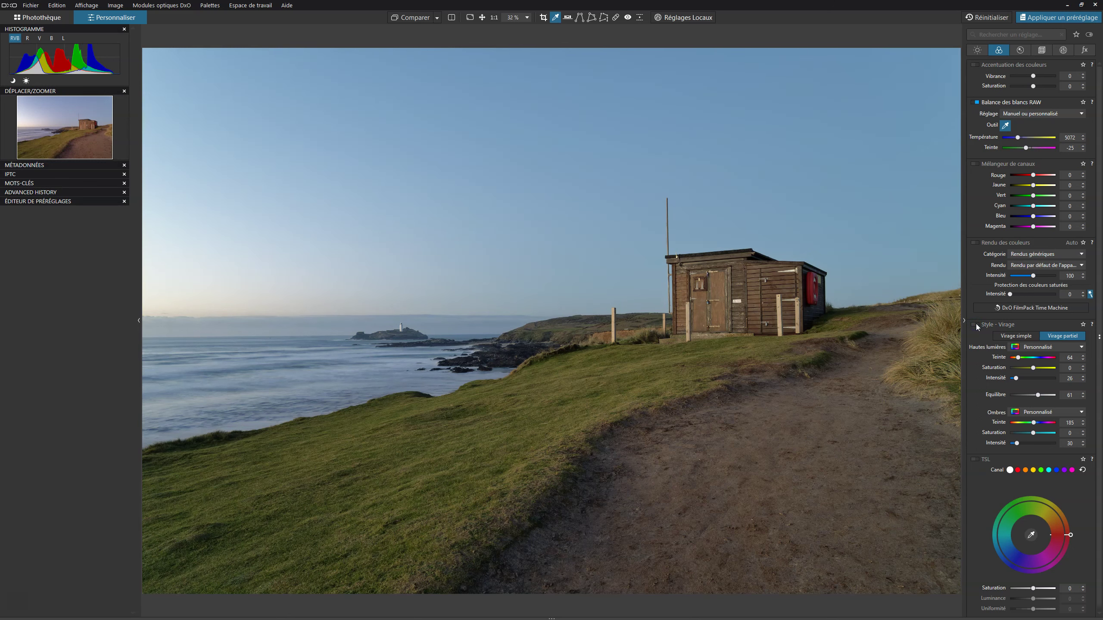
click(976, 324)
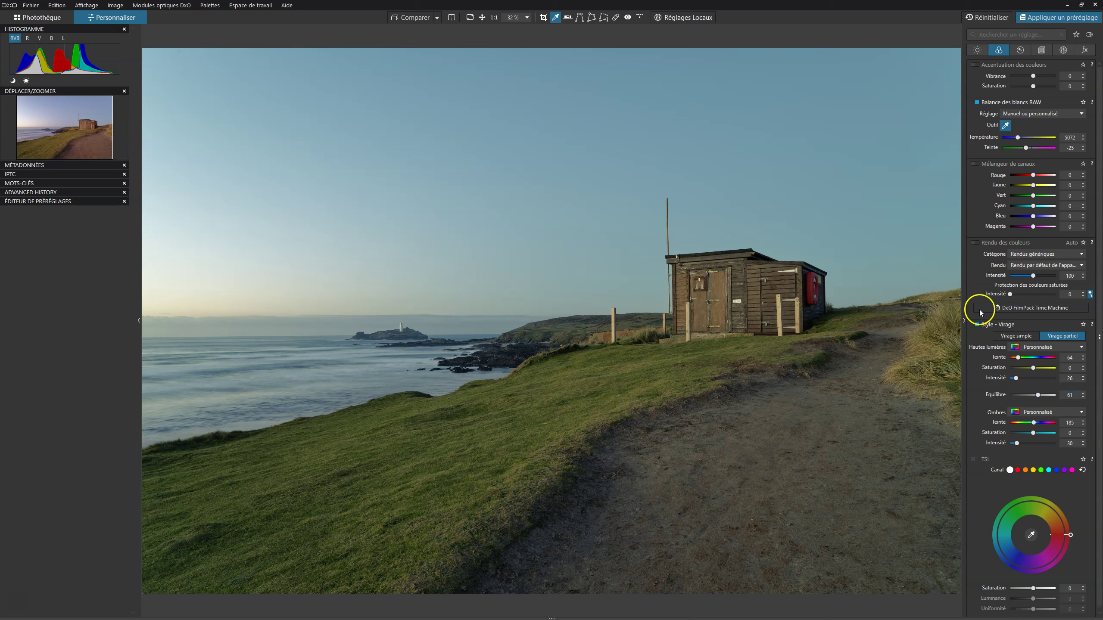
click(975, 325)
Step: Try a highlight toning hue of 30, settle on 238 and raise the highlight intensity to 54
drag(1016, 356, 1014, 358)
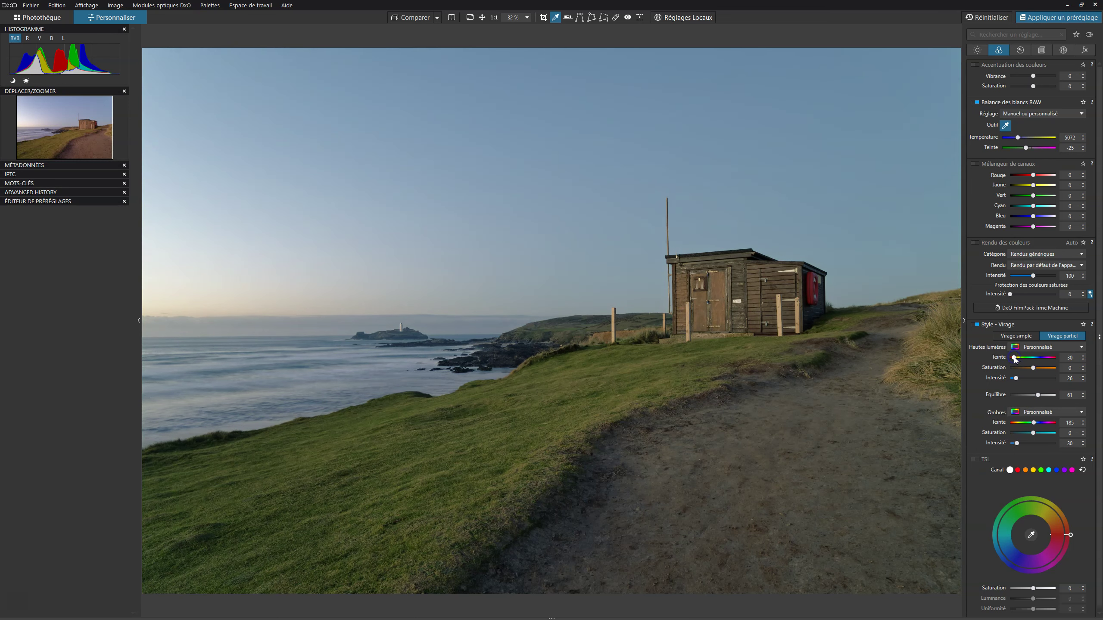
drag(1015, 358, 1041, 359)
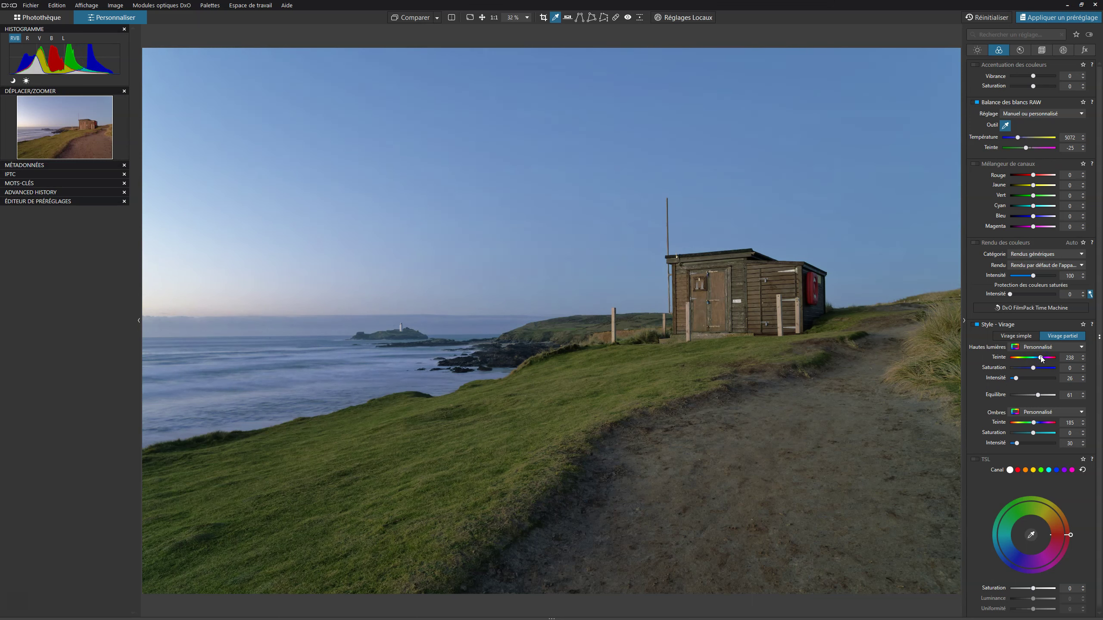
drag(1015, 378, 1024, 378)
click(1020, 383)
Step: Shift the toning balance to 46 and further down to 29
click(1039, 395)
drag(1037, 395, 1032, 395)
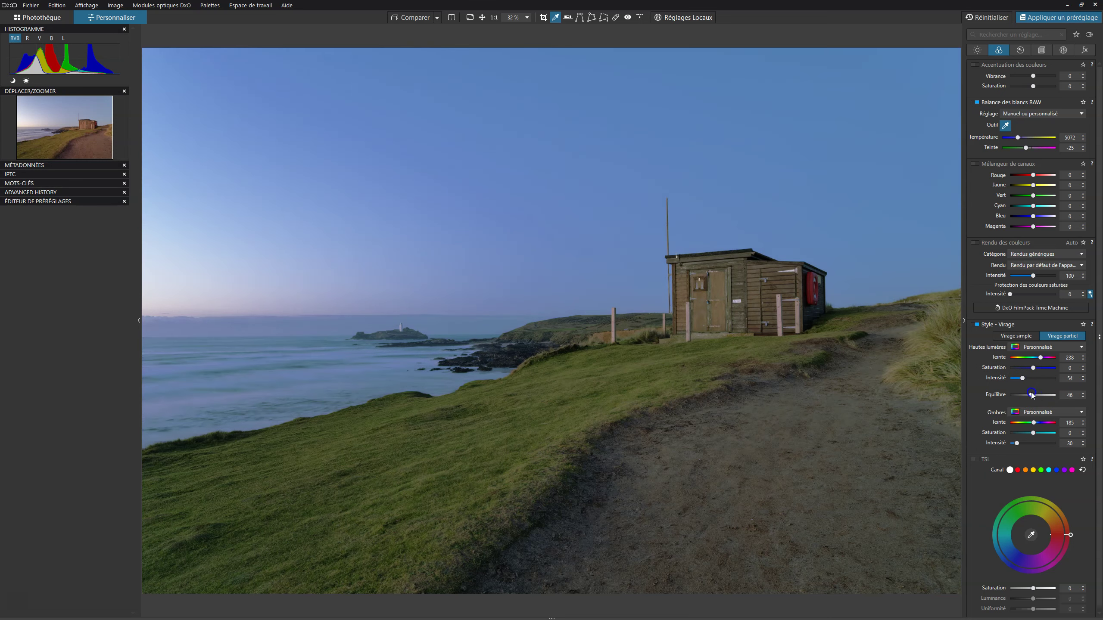
click(1072, 406)
drag(1033, 394, 1025, 396)
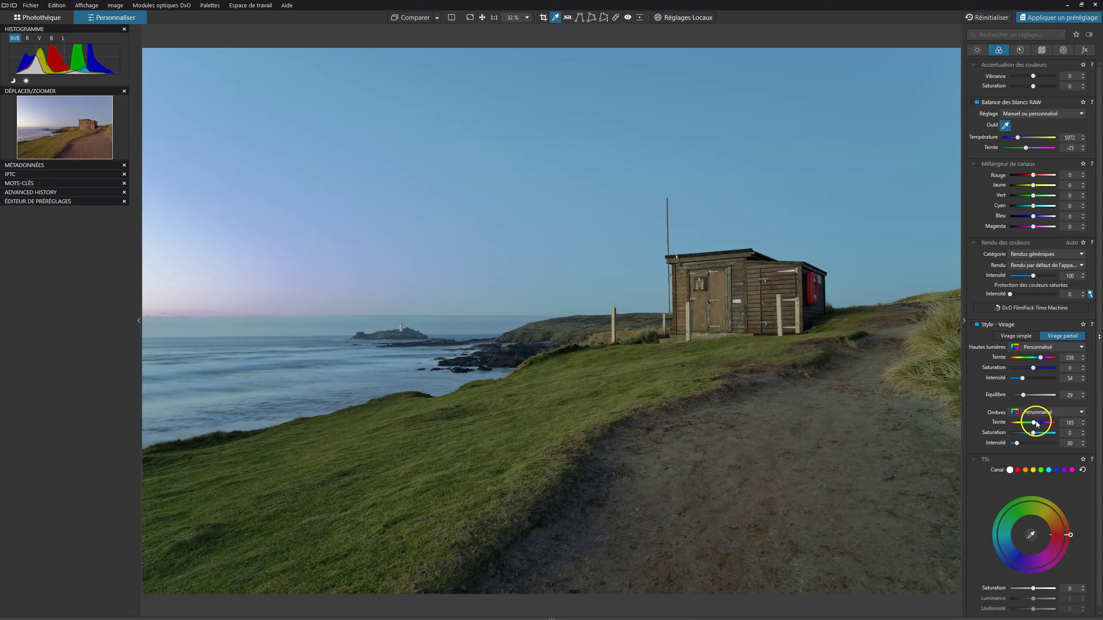
Step: Try a shadow toning hue of 60 and settle on 268
drag(1036, 424, 1026, 424)
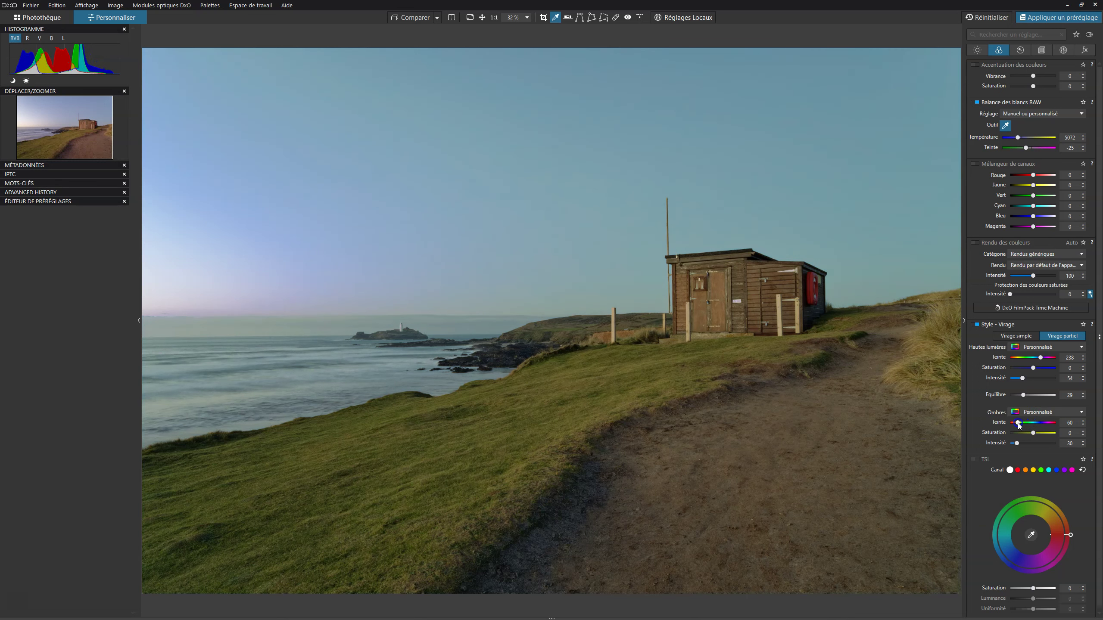
drag(1018, 423, 1044, 422)
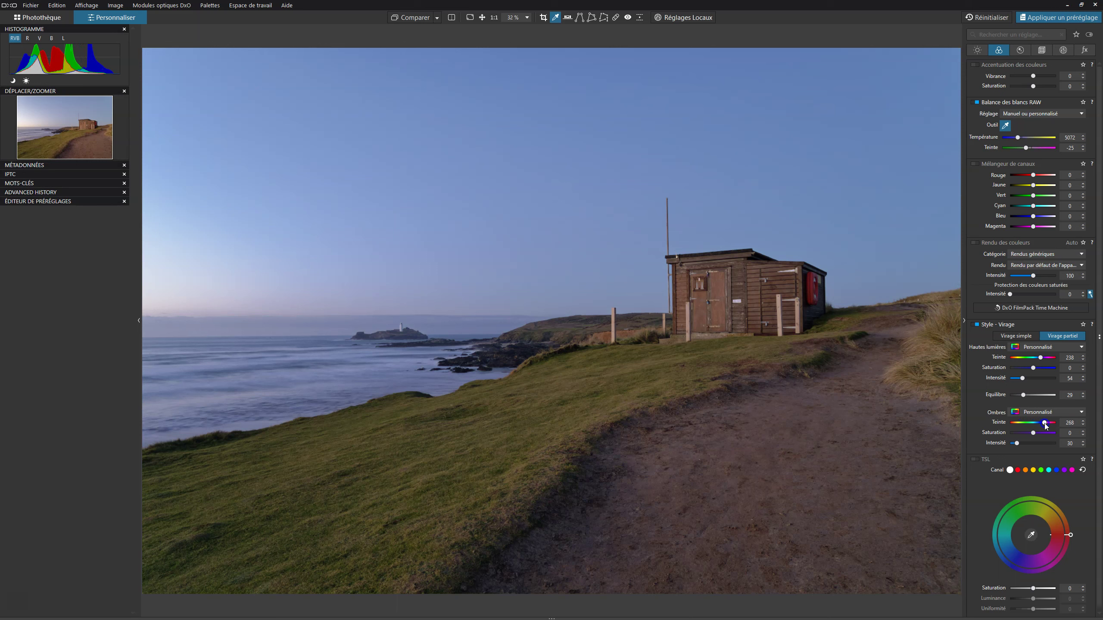
click(1035, 433)
Step: Try a toning balance of 74, bring it back to 50, and switch Style - Virage off and on to compare
click(1023, 396)
drag(1023, 396, 1045, 396)
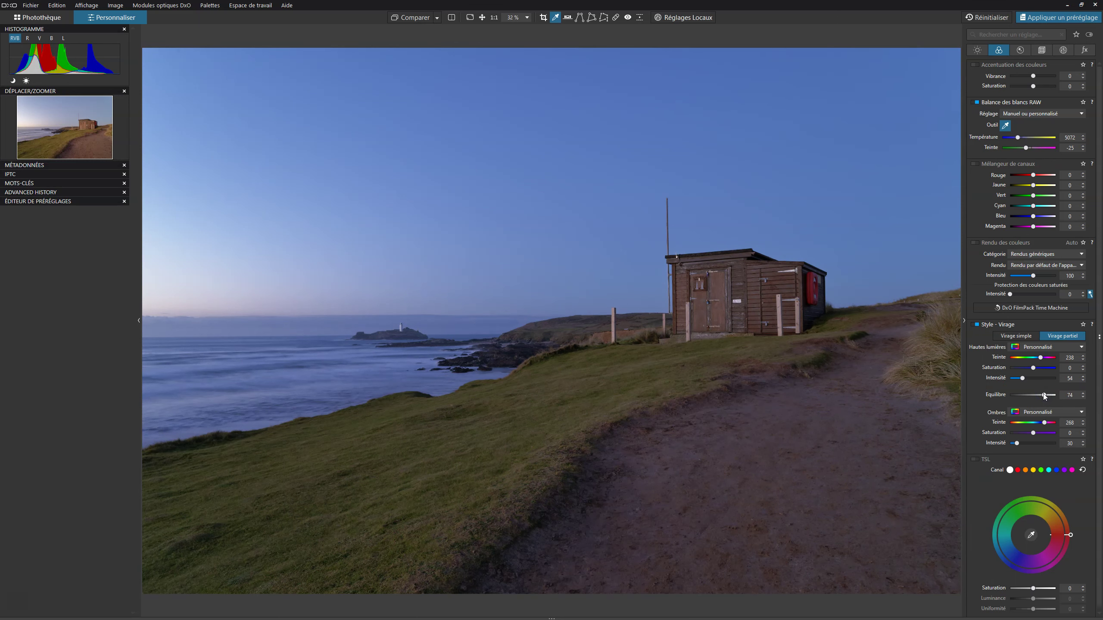
drag(1045, 396, 1035, 396)
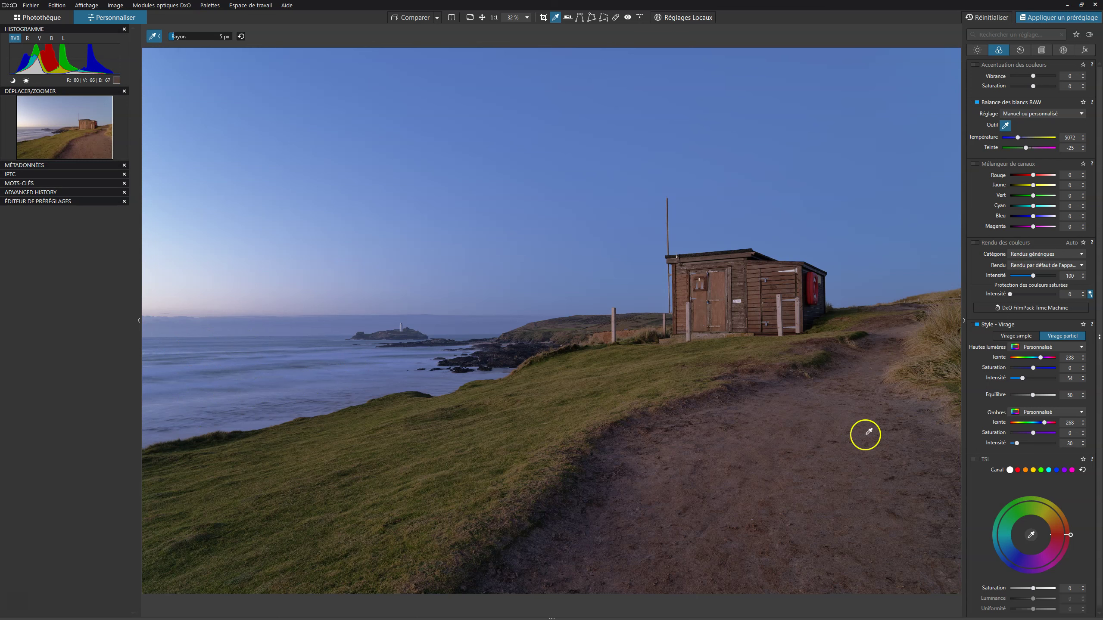
click(976, 325)
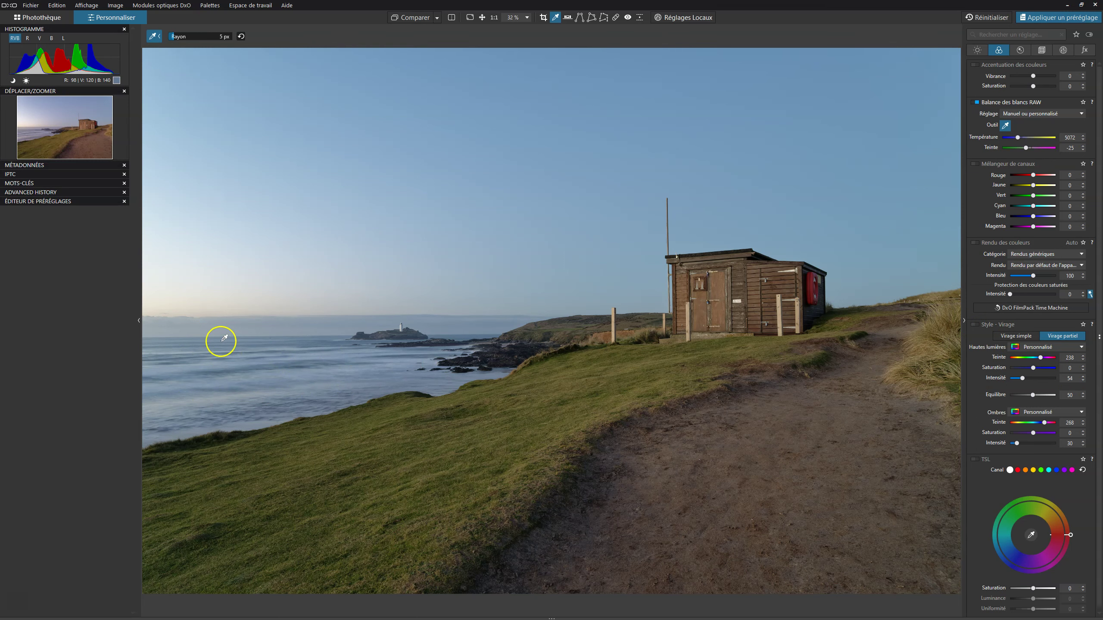
click(977, 325)
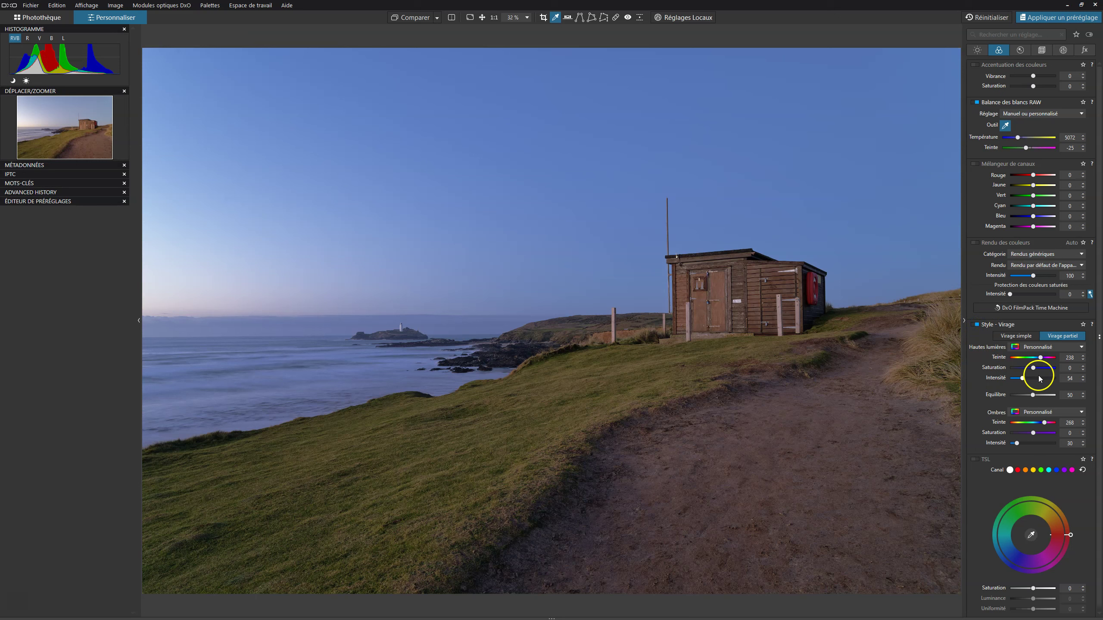
Step: Change the shadow toning hue to 91 and its saturation to -59
drag(1046, 424, 1035, 426)
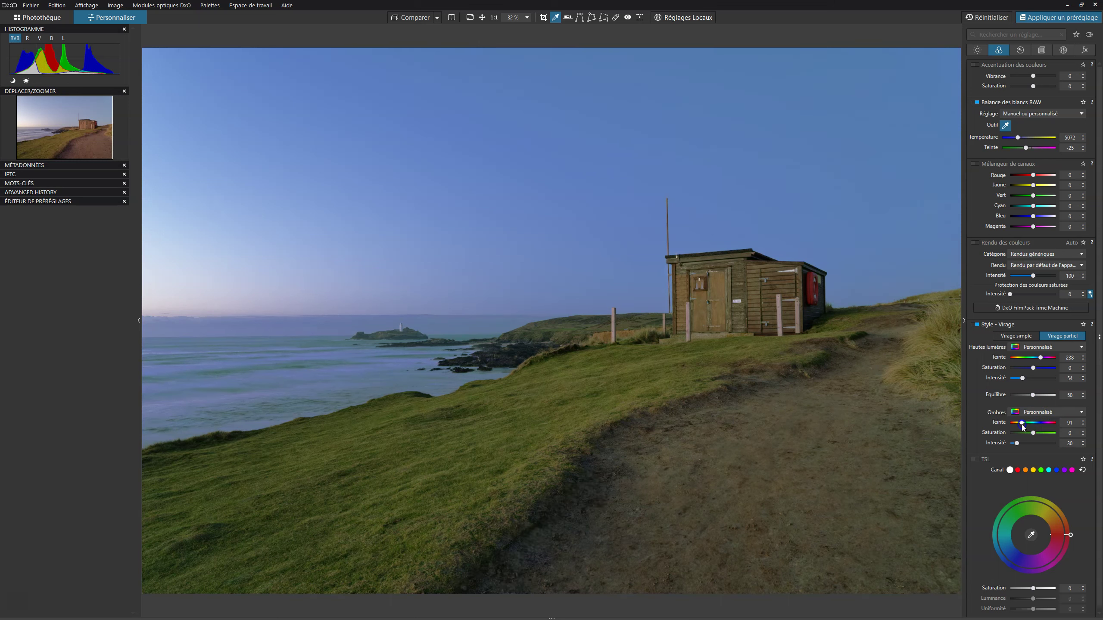
click(1034, 433)
drag(1027, 435, 1021, 436)
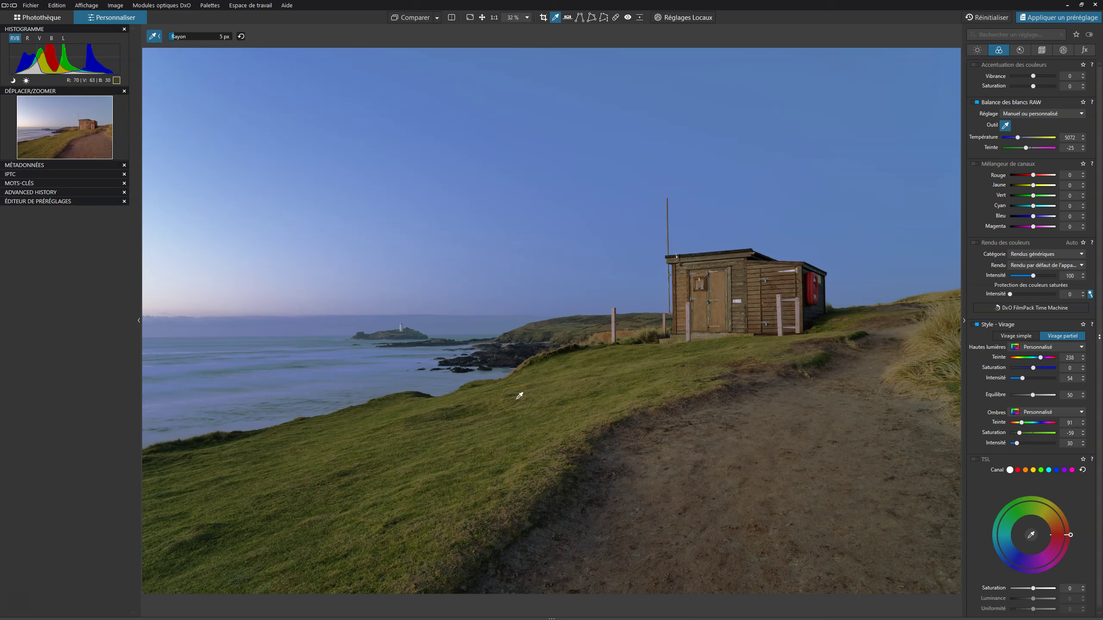
Step: Set the shadow toning saturation to -23 and try a balance of 67, settling on 21
click(1033, 396)
drag(1032, 398, 1042, 395)
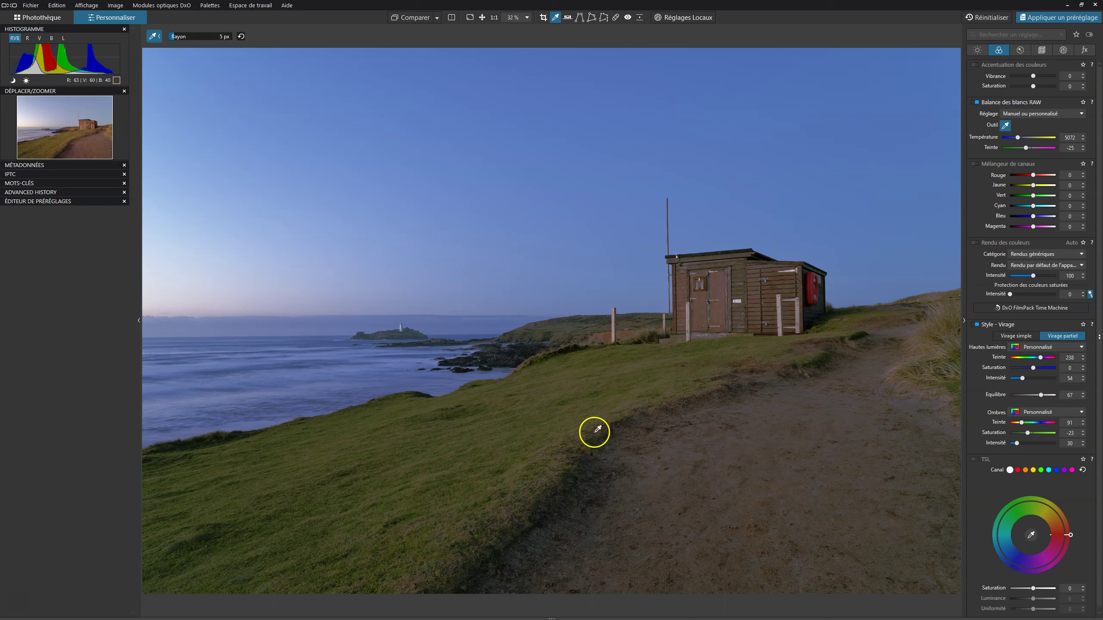
click(1042, 397)
drag(1041, 397, 1022, 397)
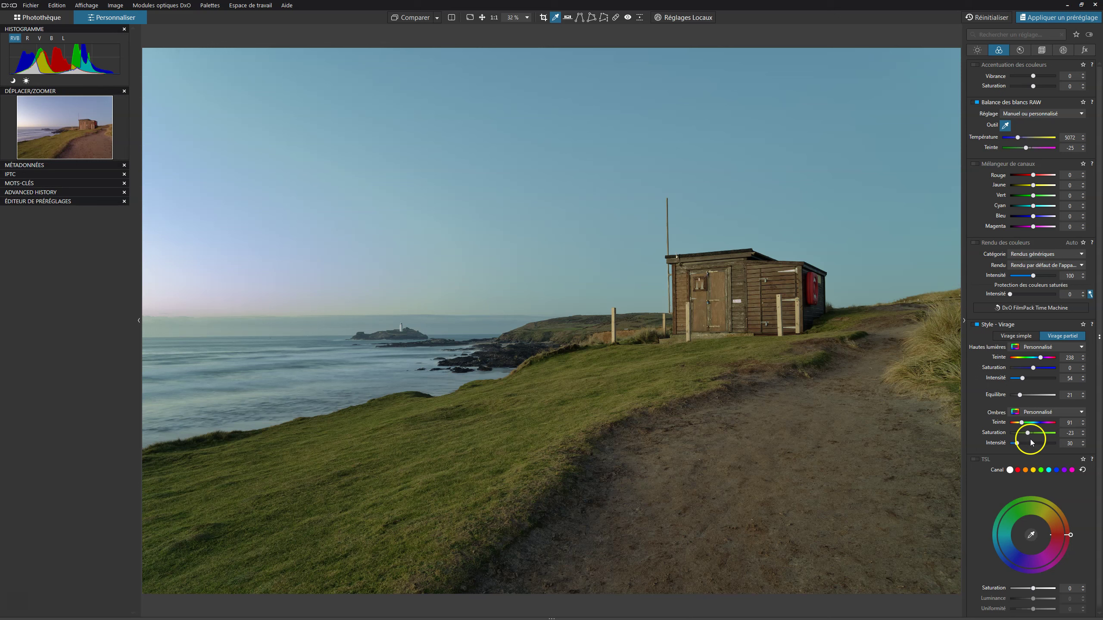
Step: Set the shadow toning hue to 74, push its intensity to 79 to see the effect, and drop it to 0
mouse_move(1022, 422)
mouse_down()
mouse_move(1017, 445)
mouse_move(1029, 442)
mouse_up()
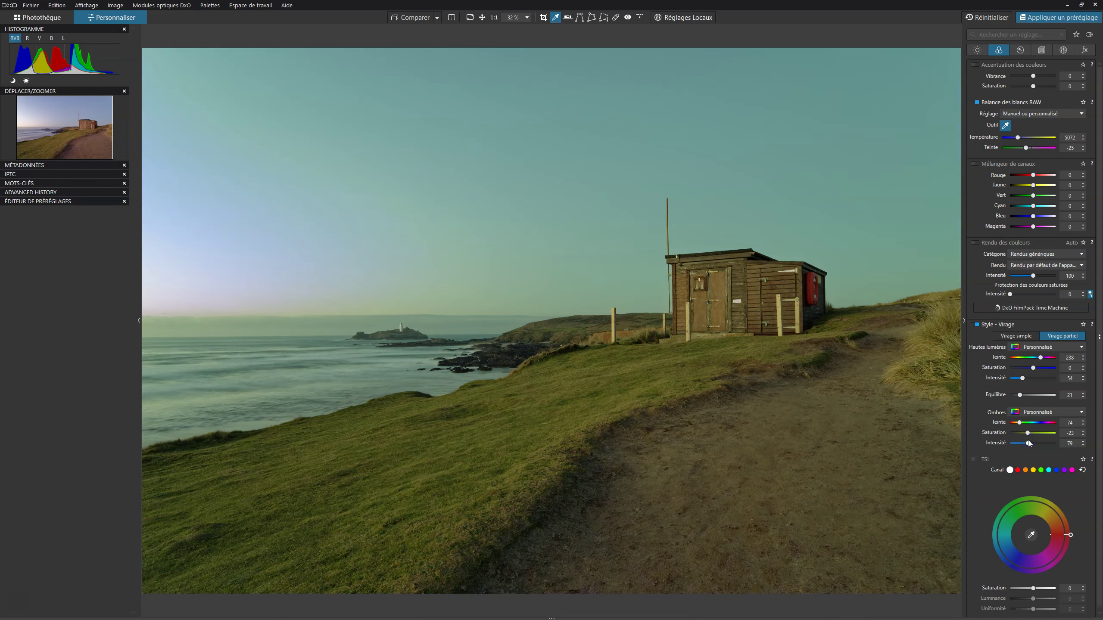
click(1028, 443)
drag(1027, 443, 977, 452)
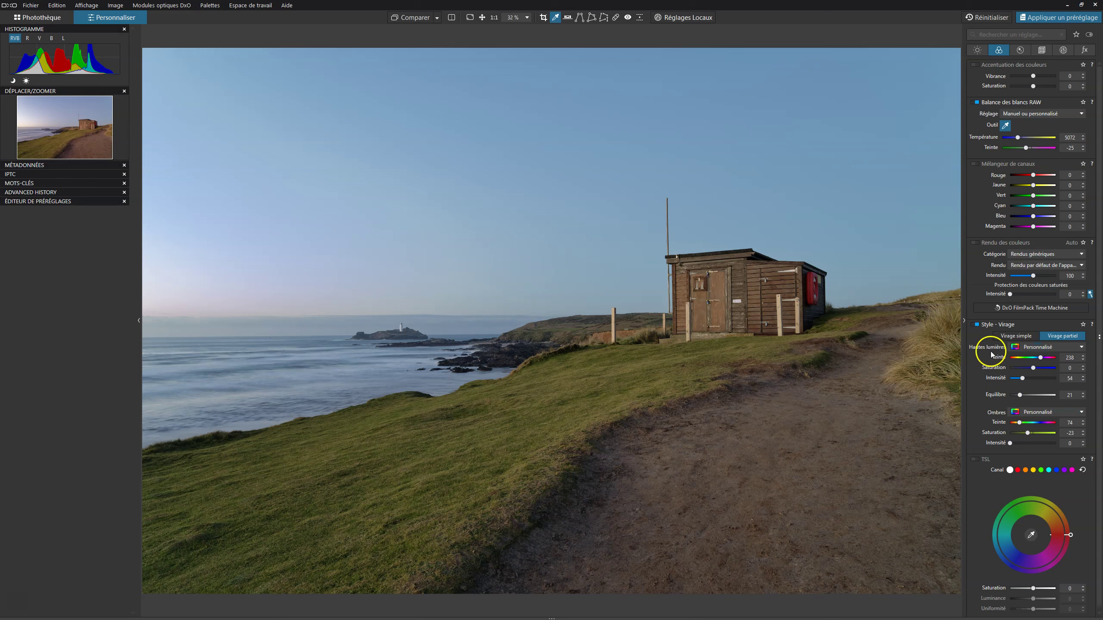
Step: Change the highlight toning hue to 64, drop its intensity to 0, raise it to 56, and reset the balance to 50
mouse_move(1040, 358)
mouse_down()
mouse_move(1024, 359)
mouse_move(1049, 362)
mouse_up()
click(1033, 369)
click(1039, 357)
drag(1035, 358, 1024, 379)
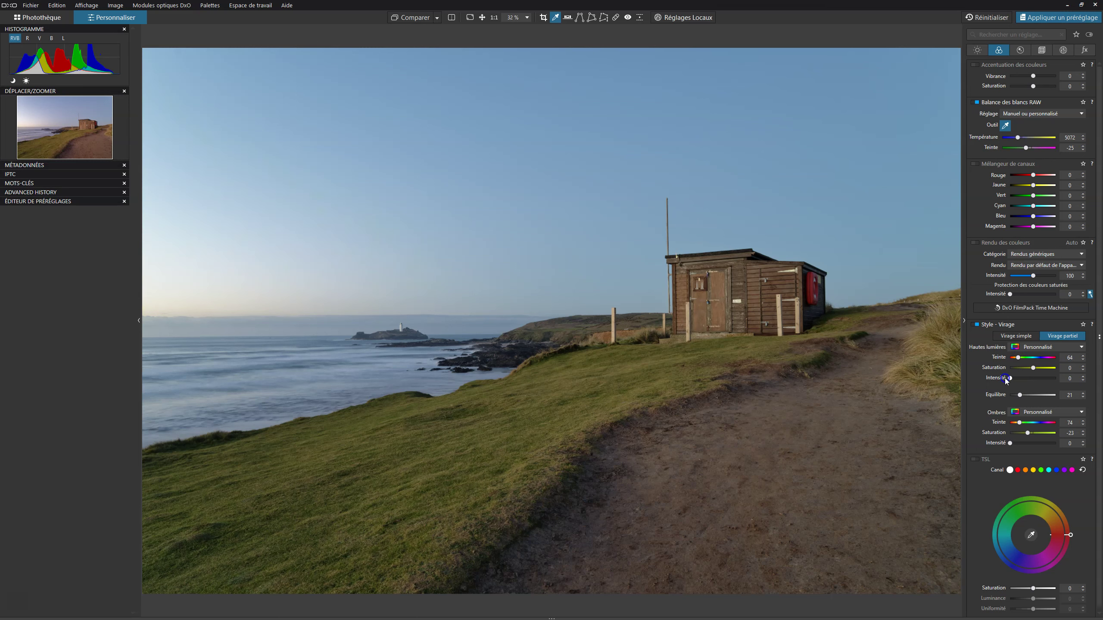
click(1019, 395)
double_click(1019, 395)
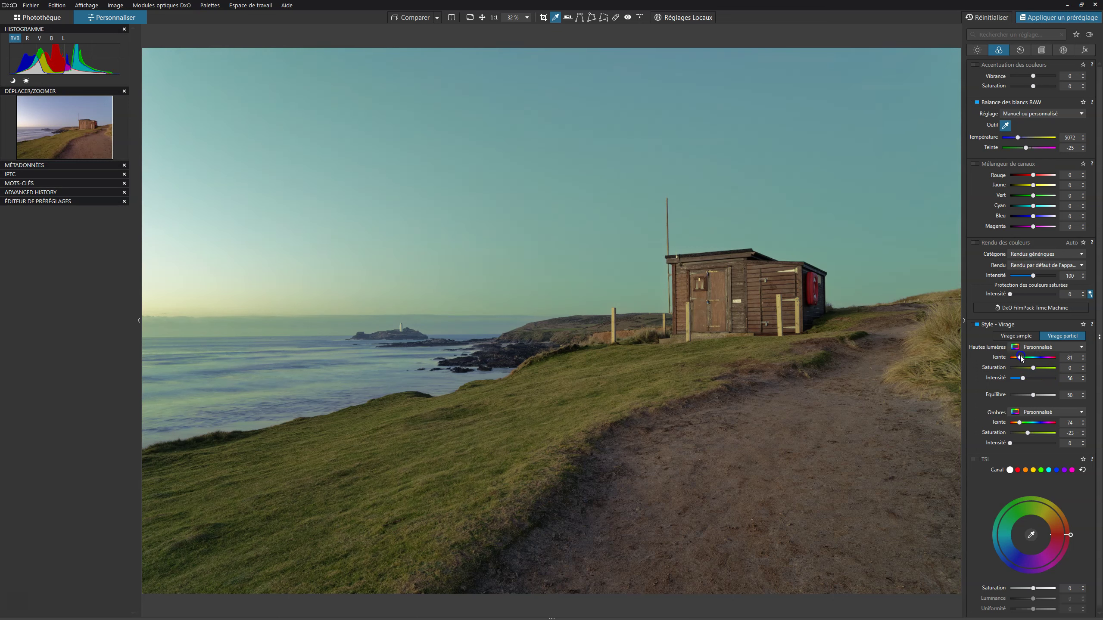
Step: Set the highlight toning hue to 40, try intensity 95 before settling on 84, and set the shadow toning hue to 221
drag(1018, 356, 1016, 357)
drag(1023, 379, 1033, 379)
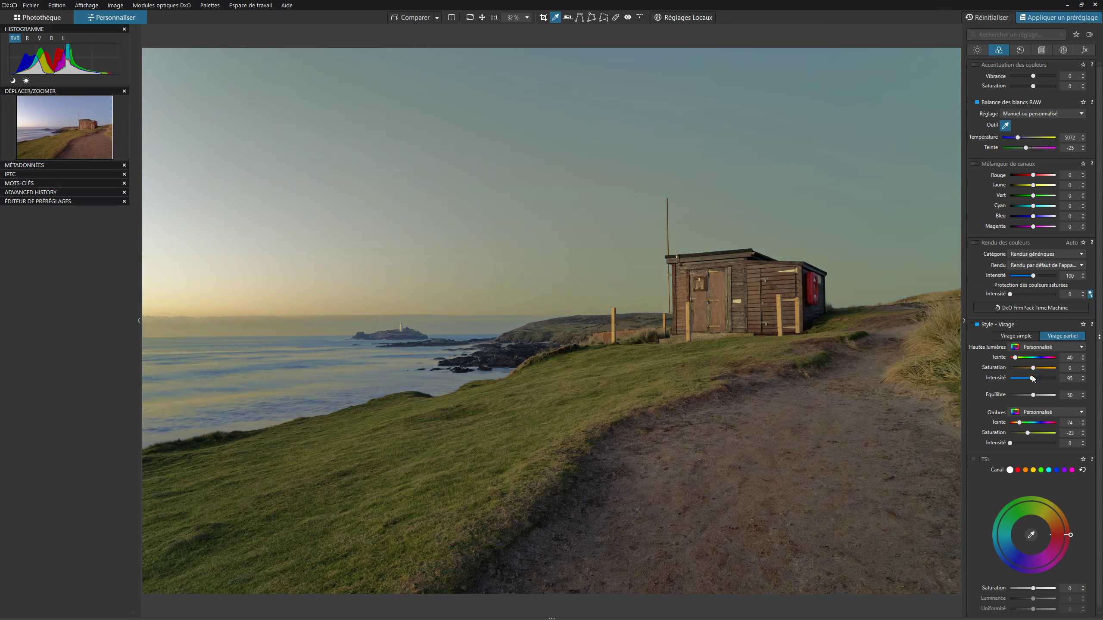
mouse_move(1032, 380)
mouse_down()
mouse_move(1021, 379)
mouse_move(1030, 380)
mouse_up()
key(w)
drag(1019, 425, 1039, 424)
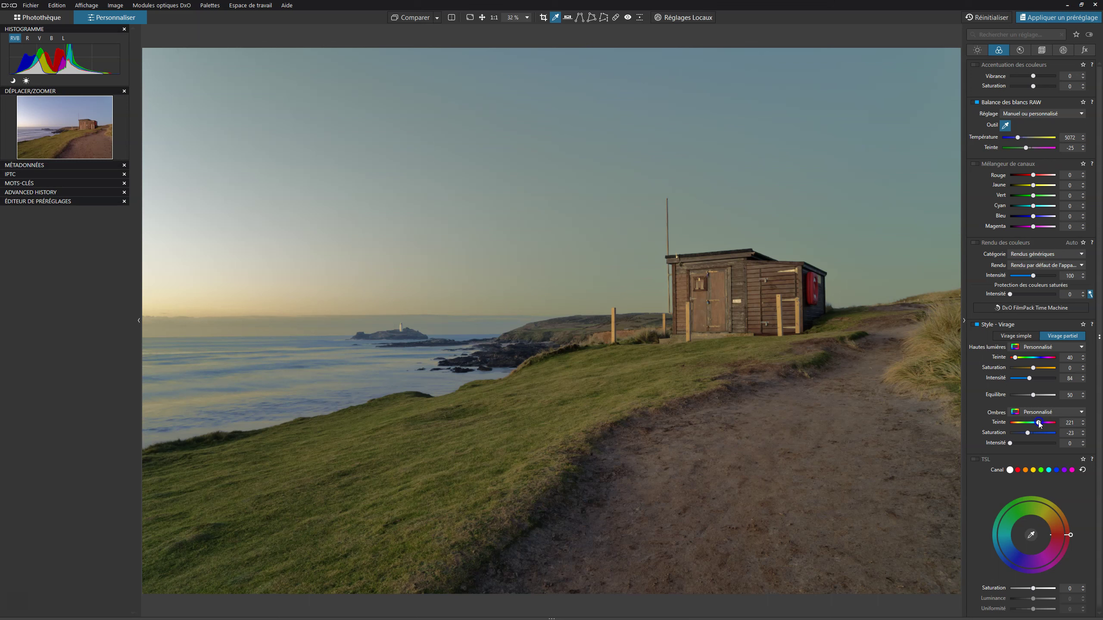
Step: Raise the shadow toning intensity to 49 and reset the shadow toning saturation to 0
click(1011, 444)
drag(1010, 444, 1016, 444)
double_click(1028, 433)
drag(1016, 444, 1021, 444)
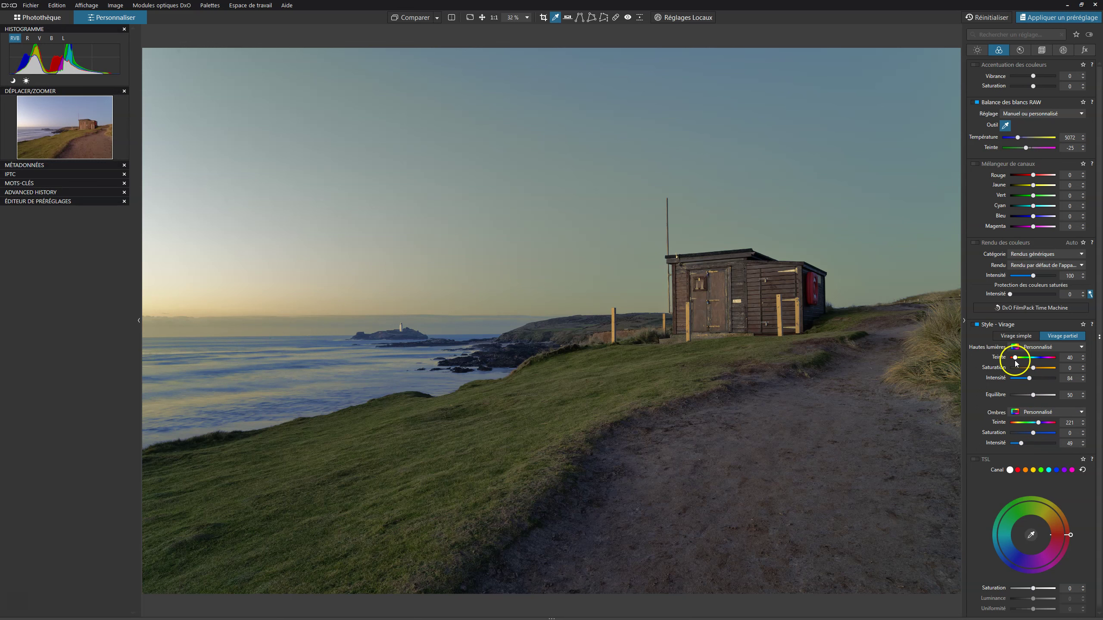
Step: Set the highlight toning hue to 54 and try a balance of 64 before settling on 28
drag(1017, 357, 1017, 357)
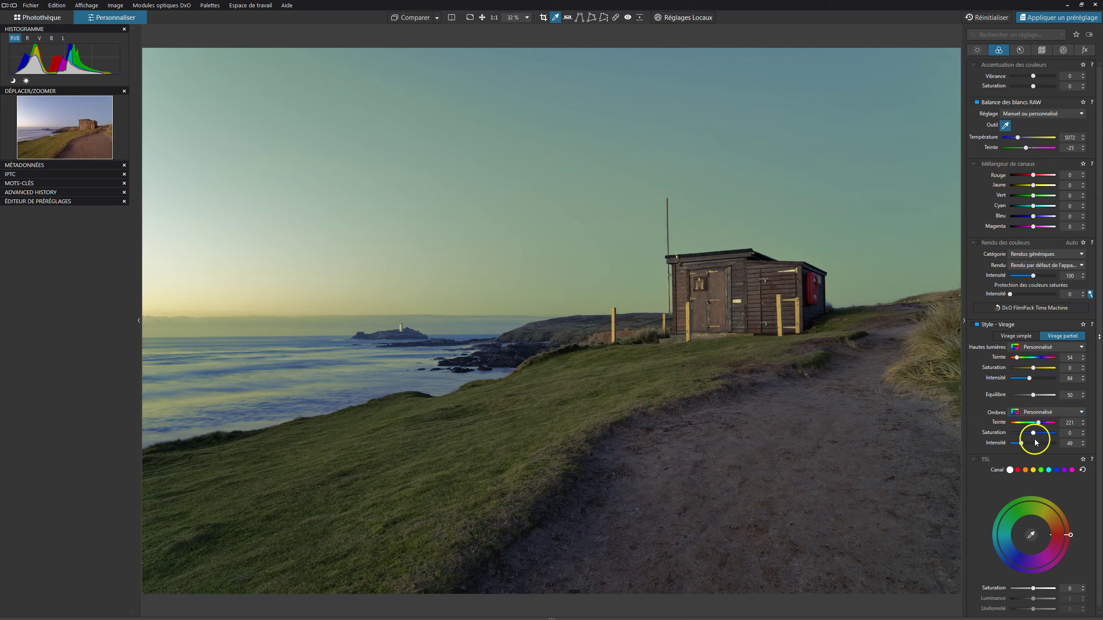
drag(1034, 395, 1041, 397)
click(1038, 396)
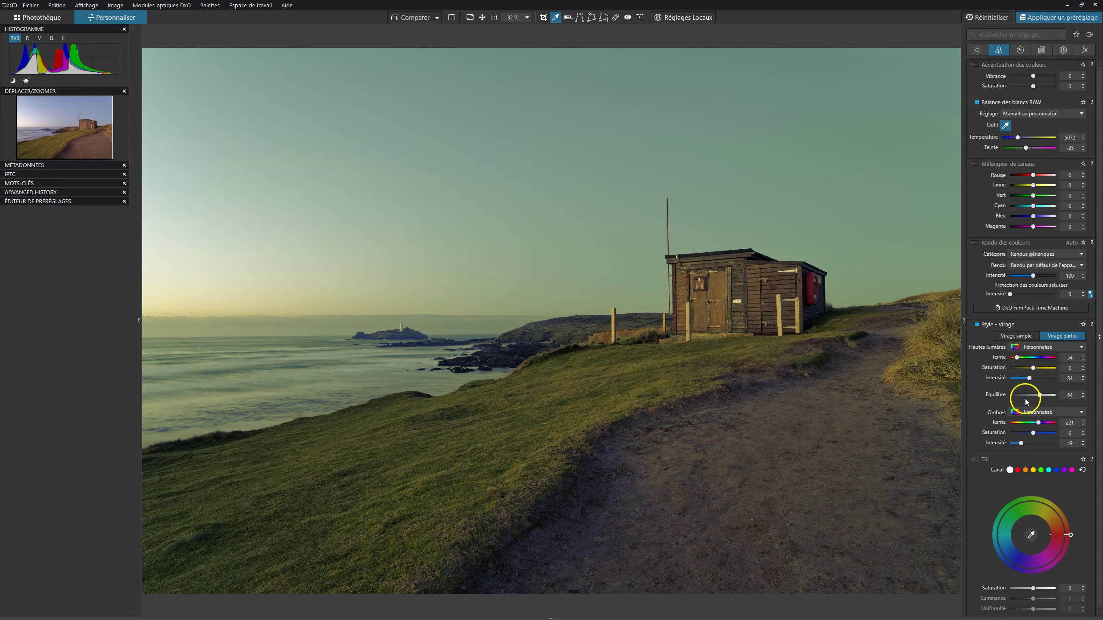
click(1034, 396)
drag(1035, 397, 1025, 396)
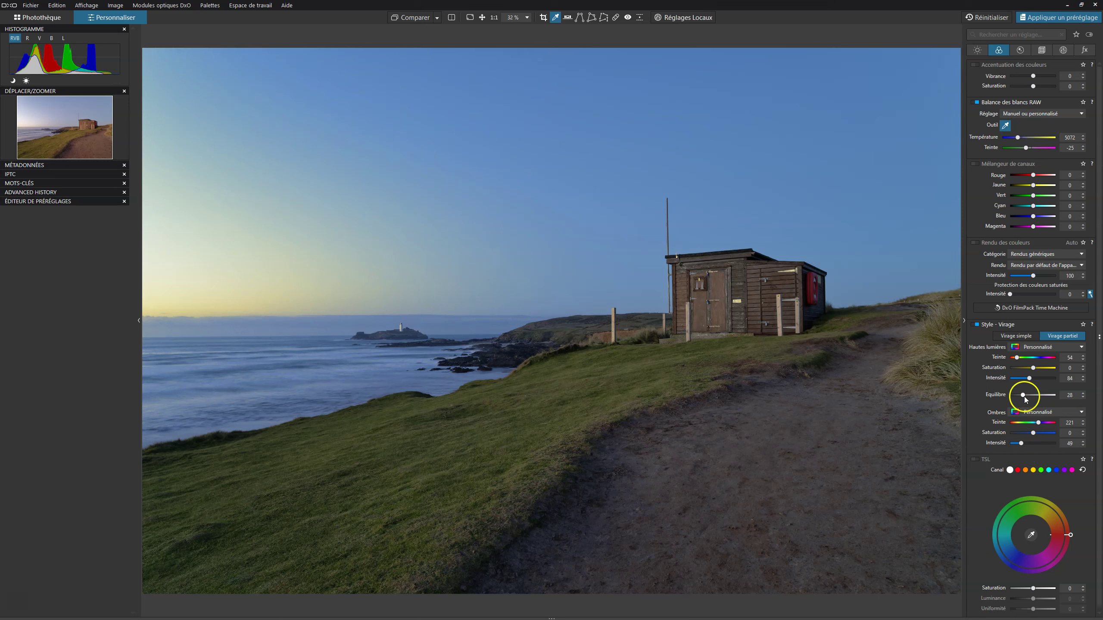
Step: Lower the highlight toning intensity to 43 and the shadow toning intensity to 34
click(1029, 379)
drag(1028, 379, 1023, 379)
click(1021, 443)
drag(1021, 444, 1017, 444)
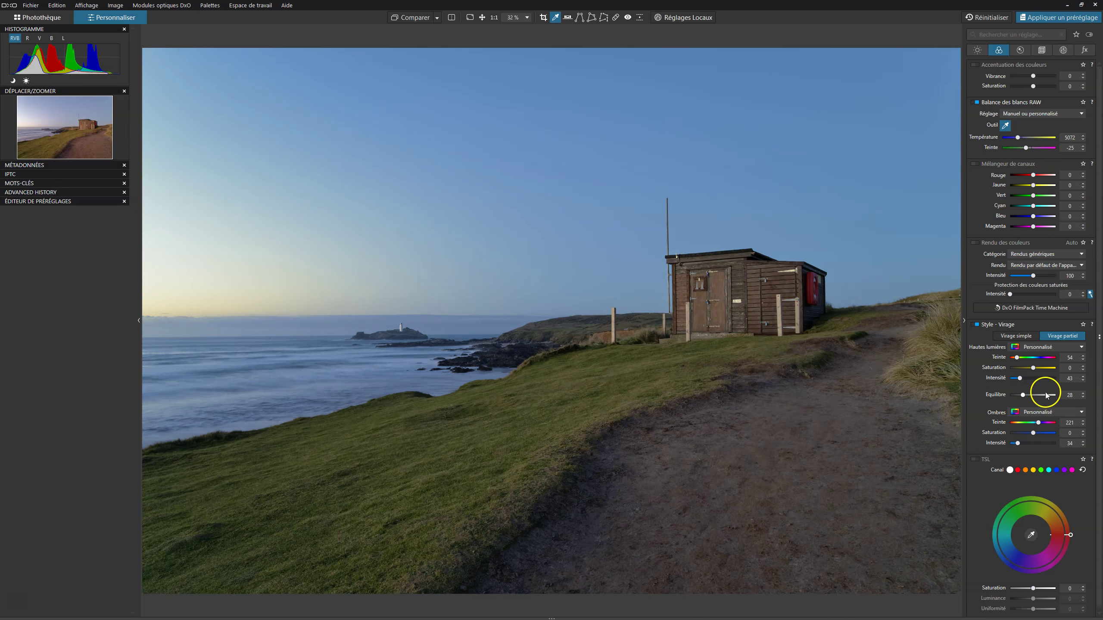
click(1097, 436)
click(1056, 339)
click(948, 390)
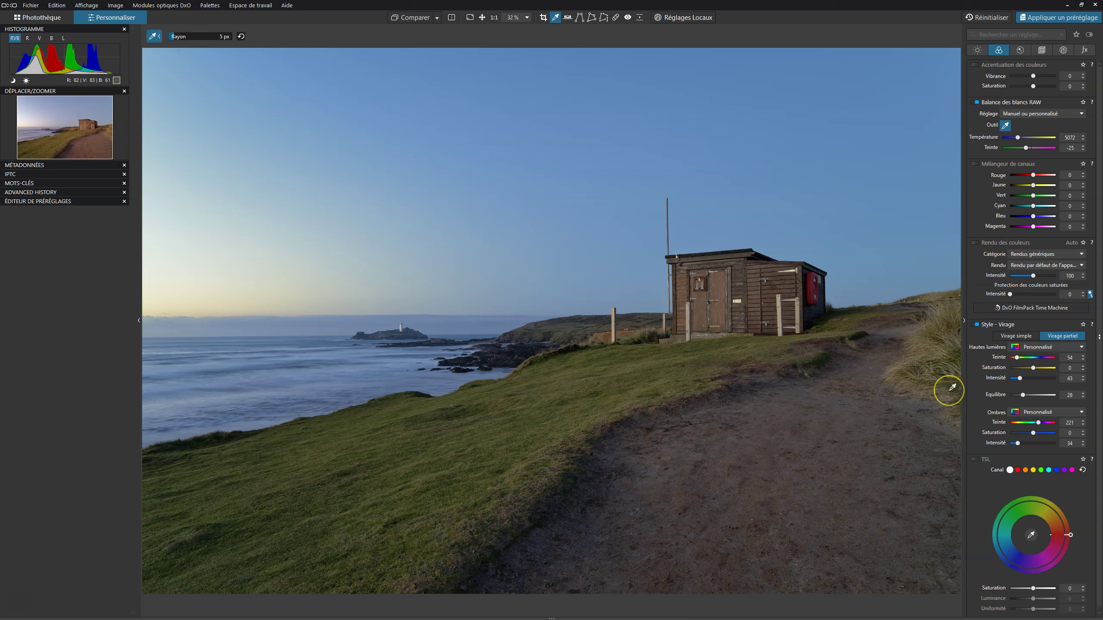